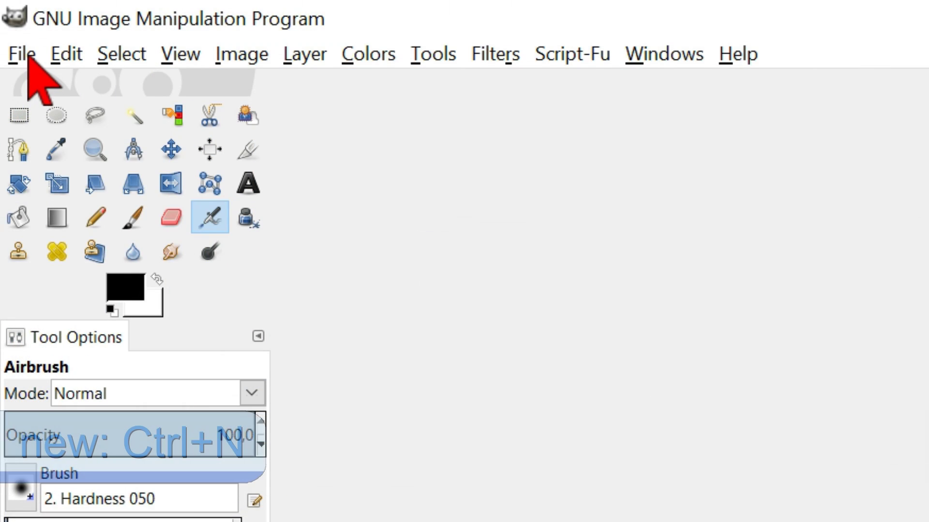
# - Create a new blank white image of 1920×1080 pixels
pyautogui.click(28, 55)
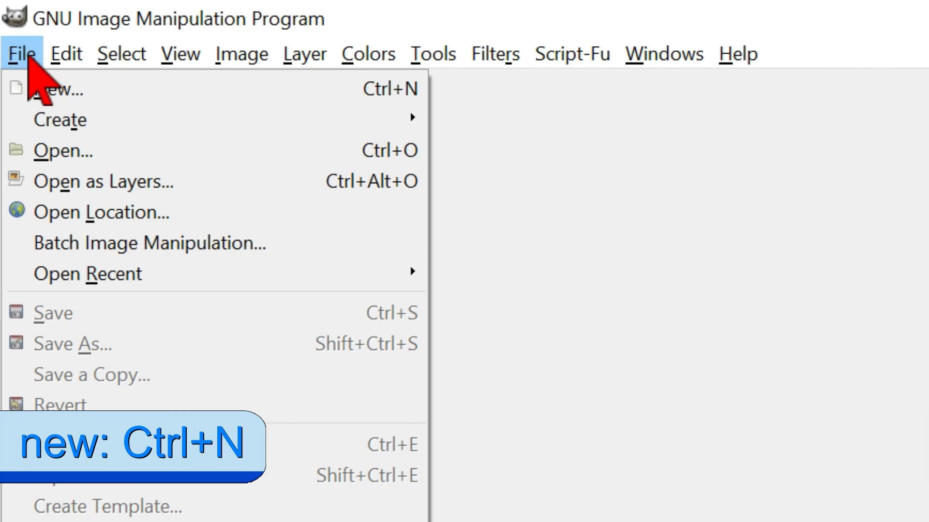
pyautogui.click(93, 91)
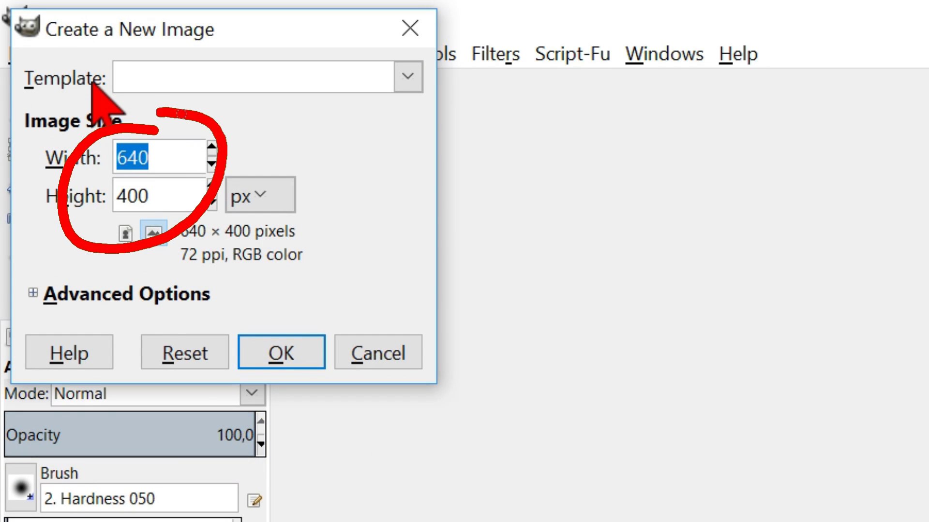
pyautogui.write('1920')
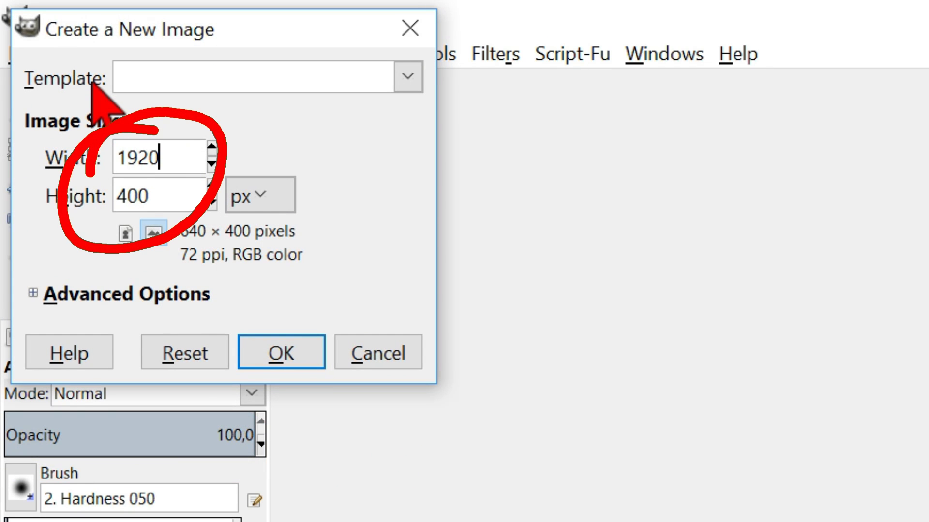
pyautogui.press('Tab')
pyautogui.write('10')
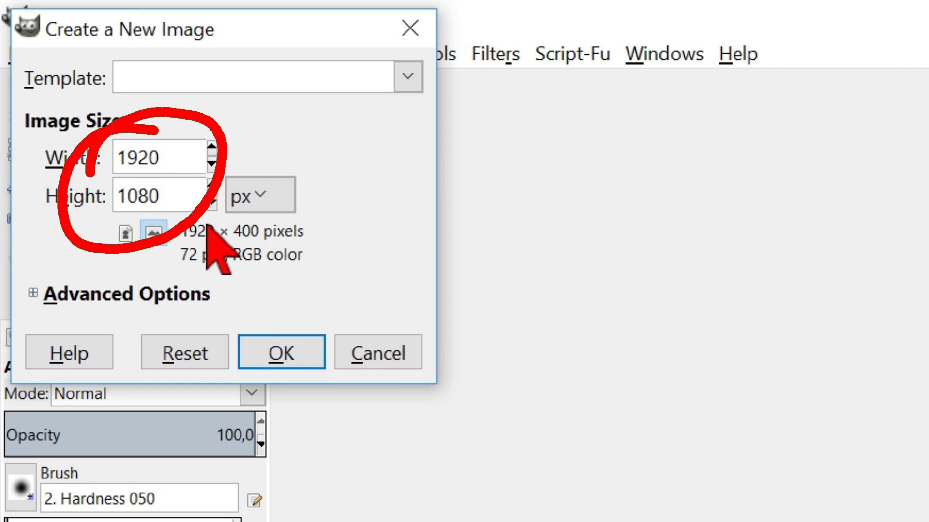
pyautogui.click(261, 358)
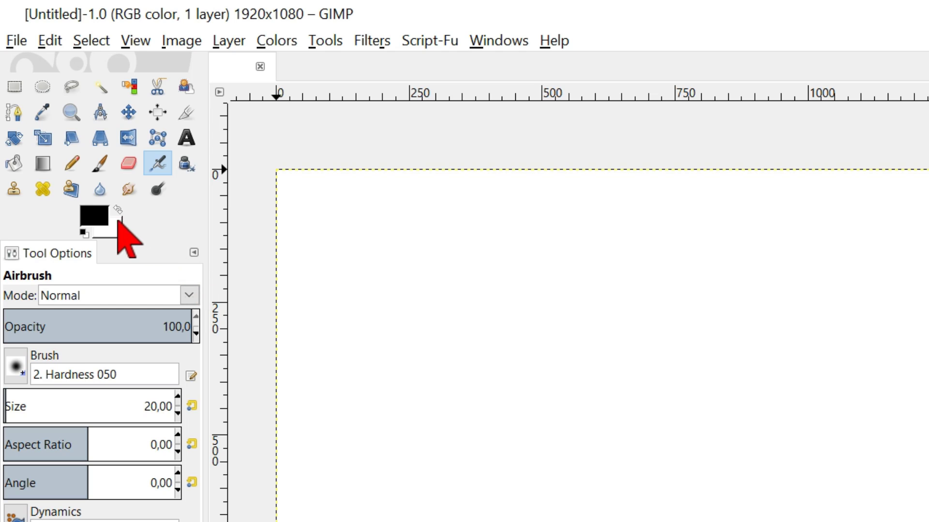
# - Set the foreground colour to 065094 and bucket-fill the whole canvas with it
pyautogui.click(96, 217)
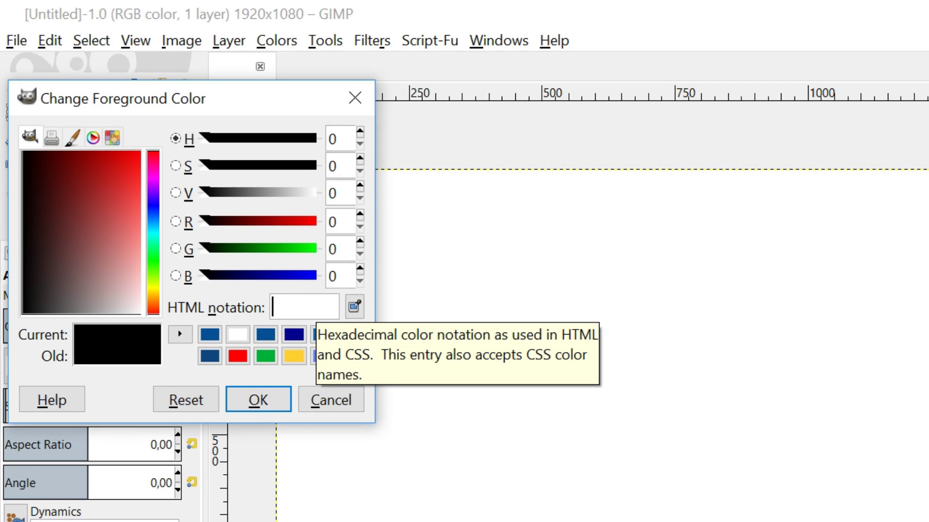
pyautogui.write('065094')
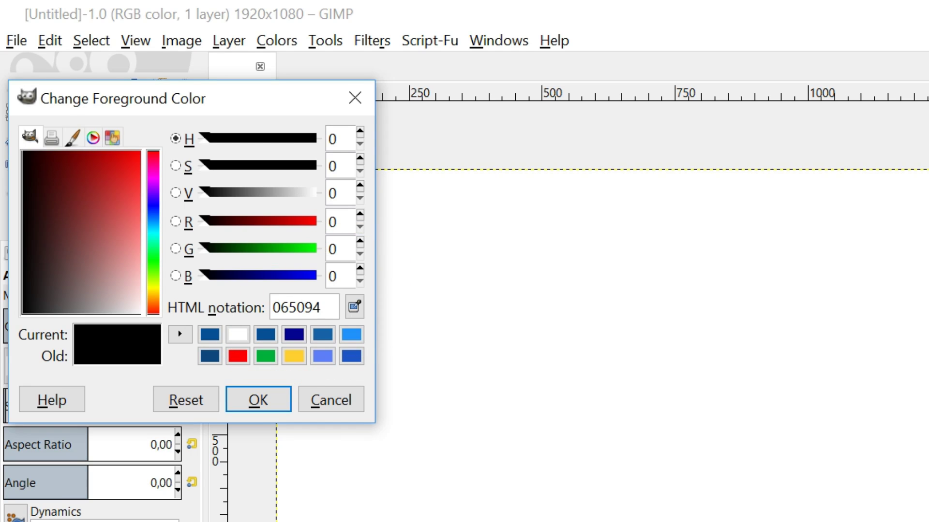
pyautogui.click(262, 400)
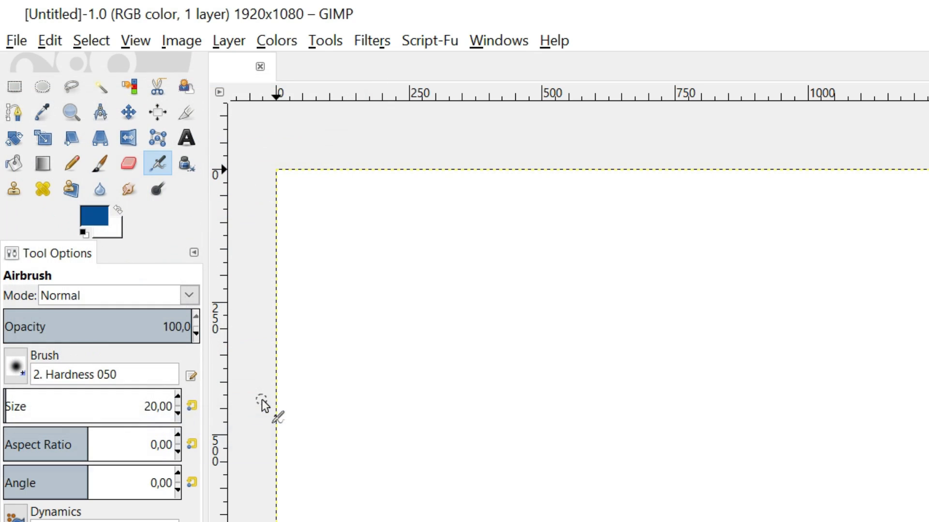
pyautogui.click(18, 159)
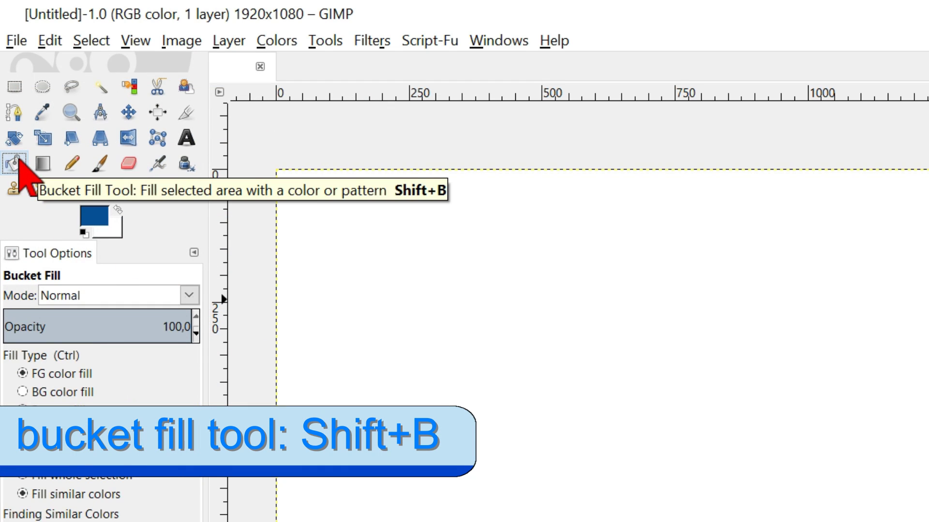
pyautogui.click(434, 318)
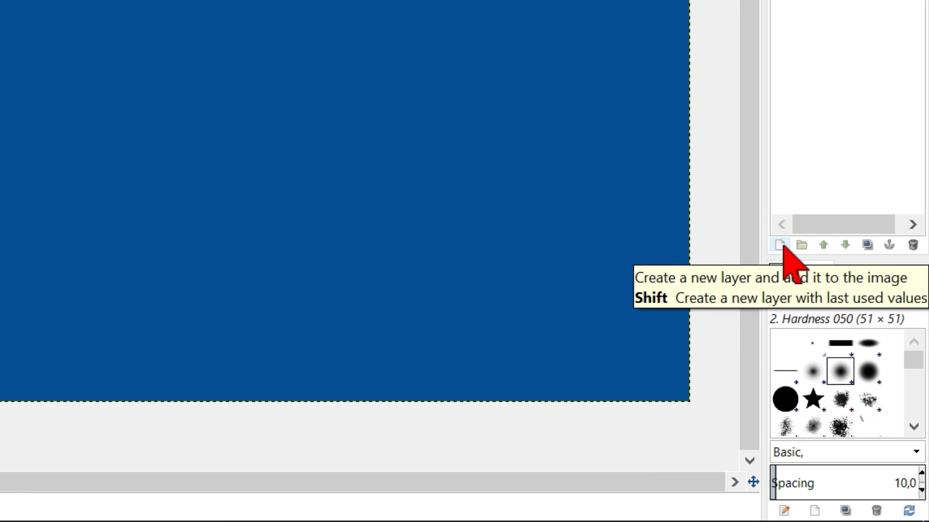
# - Add a new transparent layer named 'grid' above the blue background
pyautogui.click(781, 245)
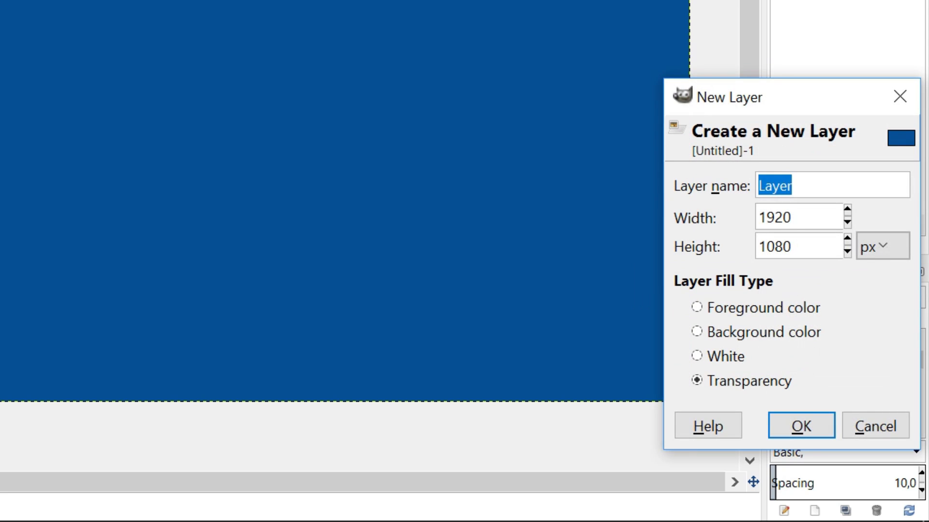
pyautogui.write('g')
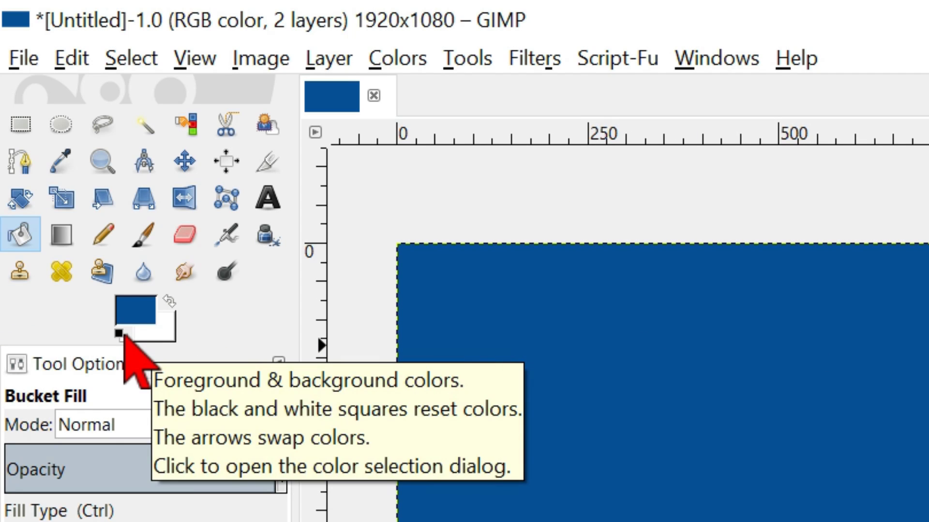
# - Reset colours to black and white and render a 160 px Checkerboard on the grid layer
pyautogui.click(120, 333)
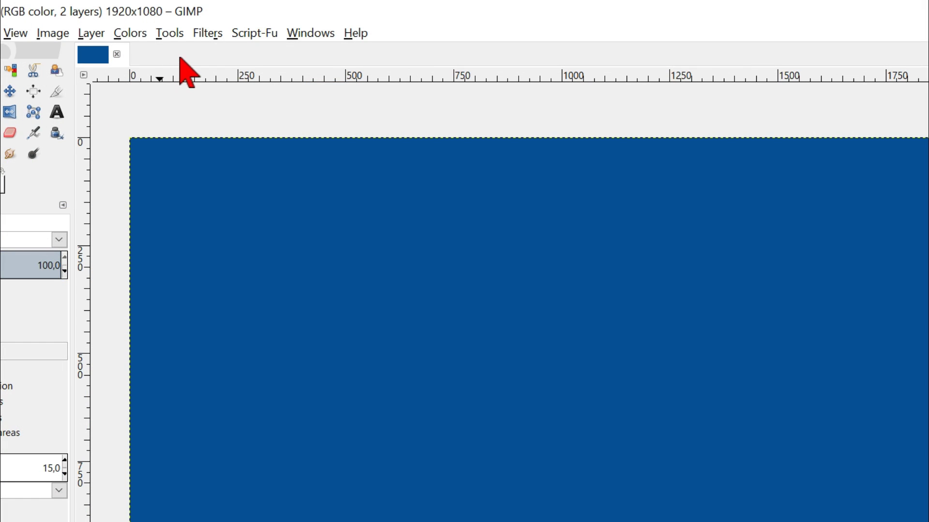
pyautogui.click(203, 35)
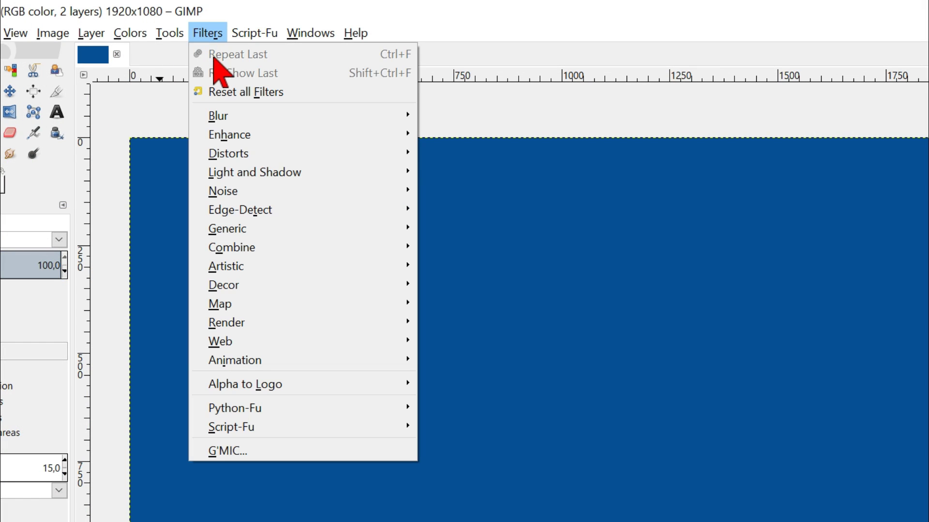
pyautogui.moveTo(373, 312)
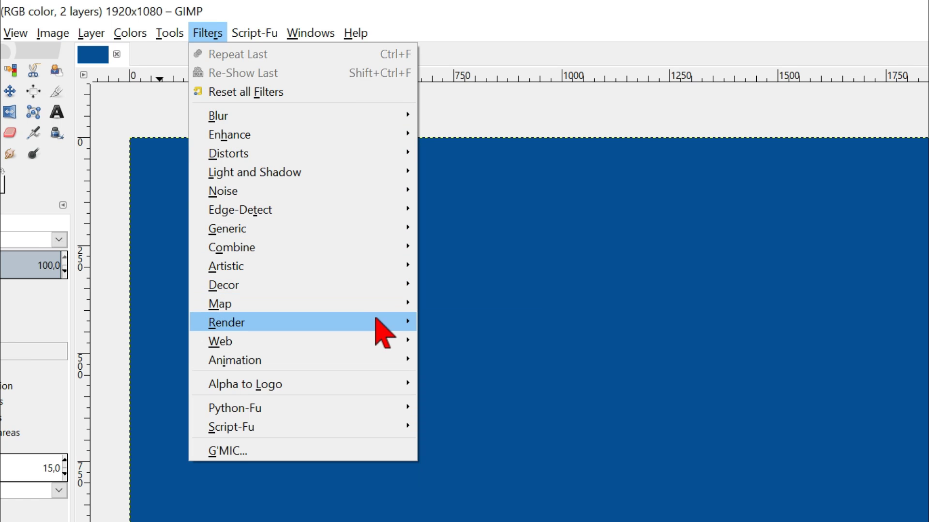
pyautogui.moveTo(502, 359)
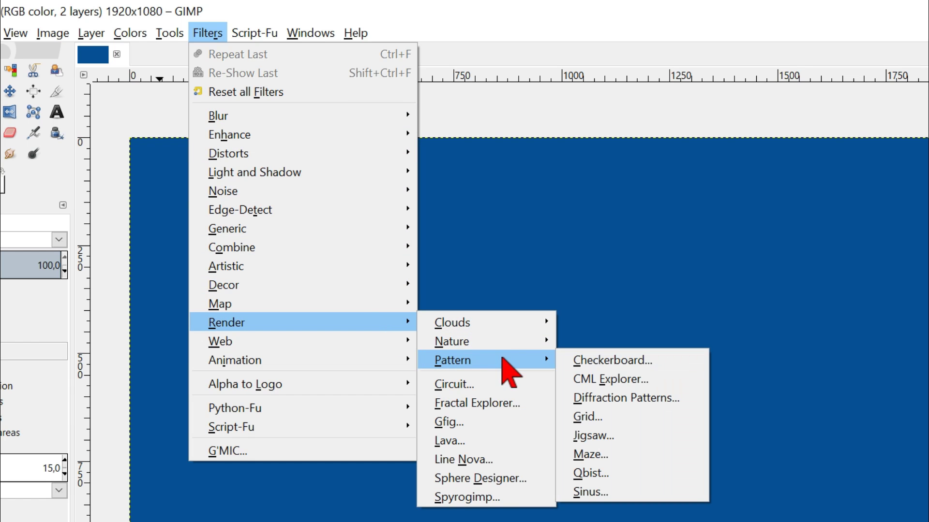
pyautogui.click(580, 361)
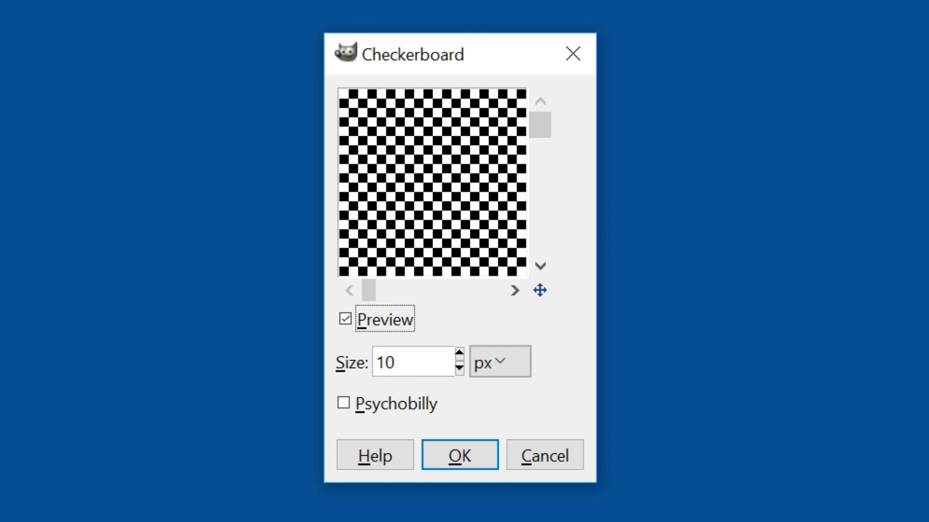
pyautogui.hotkey('ctrl', 'a')
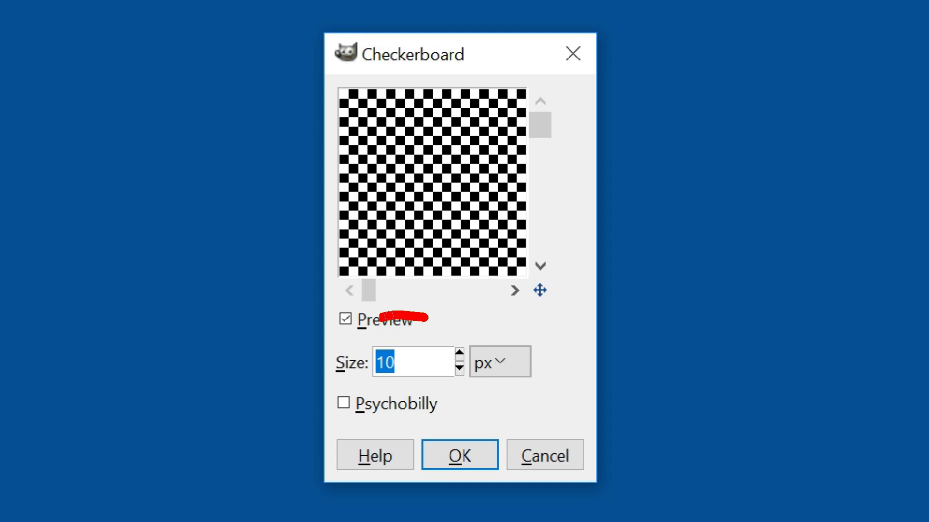
pyautogui.write('1')
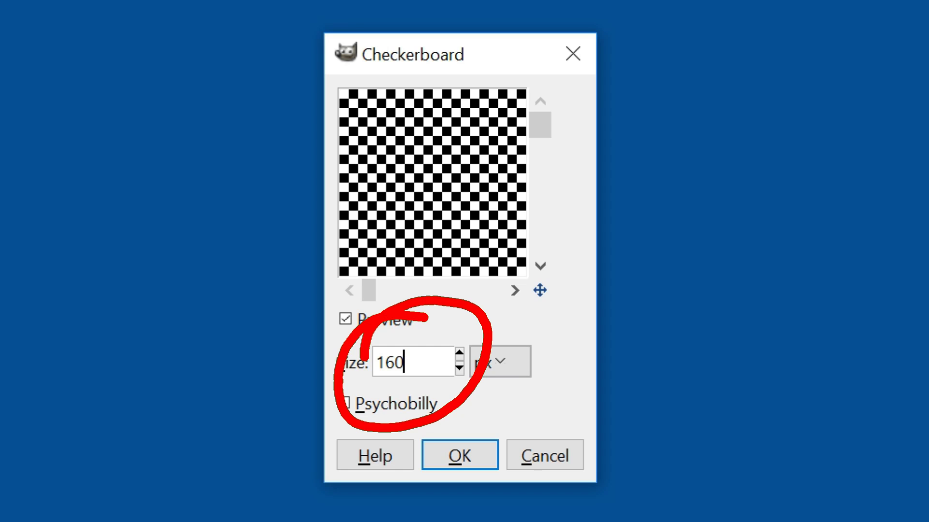
pyautogui.write('60')
pyautogui.click(460, 454)
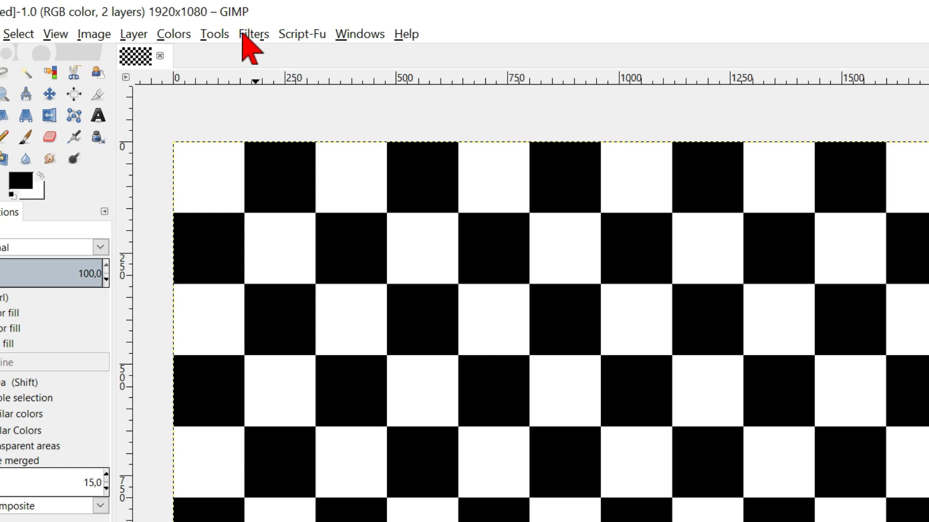
# - Edge-detect the checkerboard with the Gradient algorithm and set the grid layer to Screen mode
pyautogui.click(249, 38)
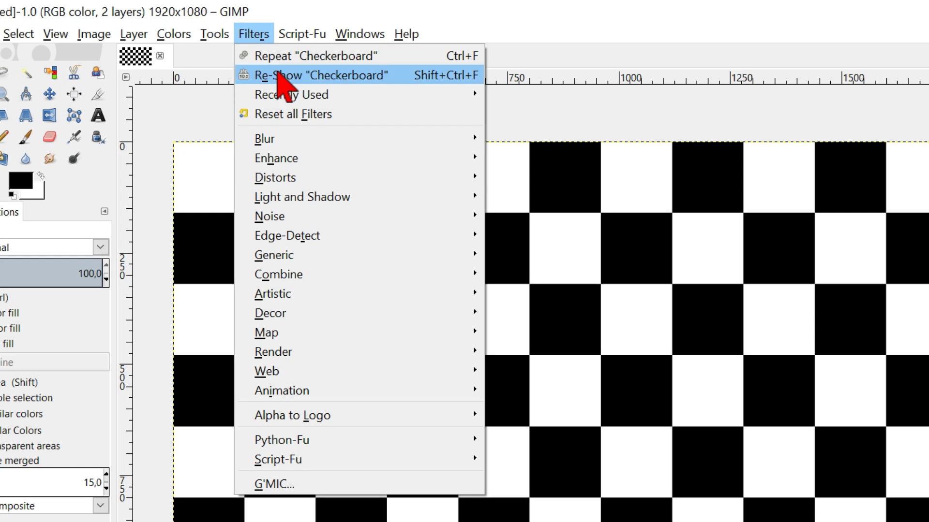
pyautogui.moveTo(424, 240)
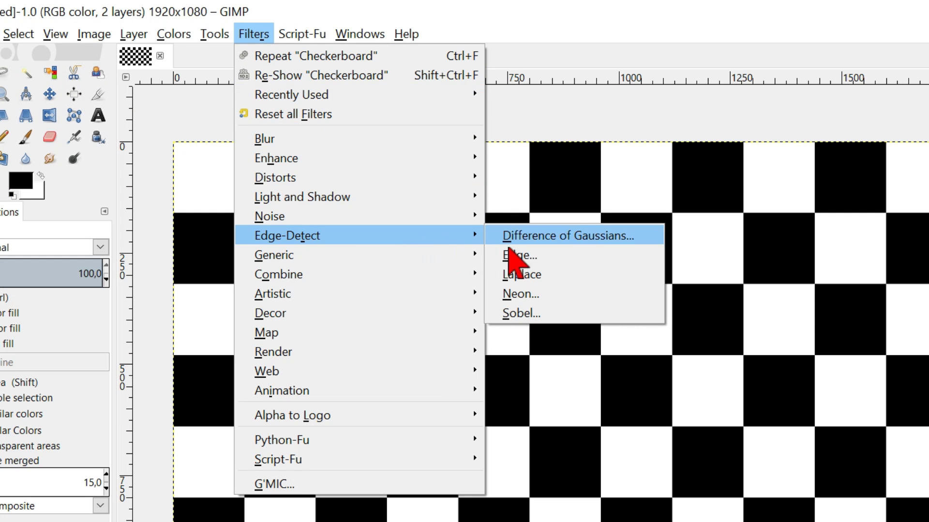
pyautogui.click(532, 255)
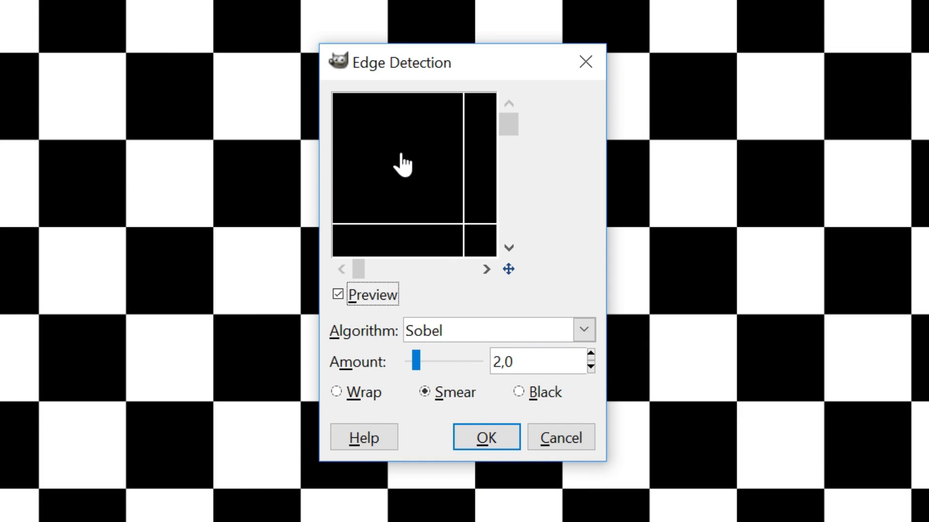
pyautogui.click(584, 330)
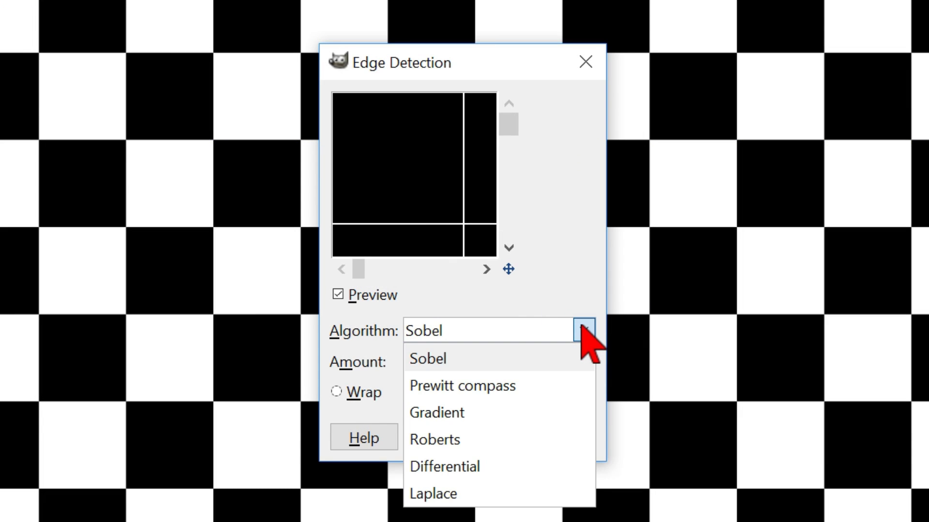
pyautogui.click(547, 410)
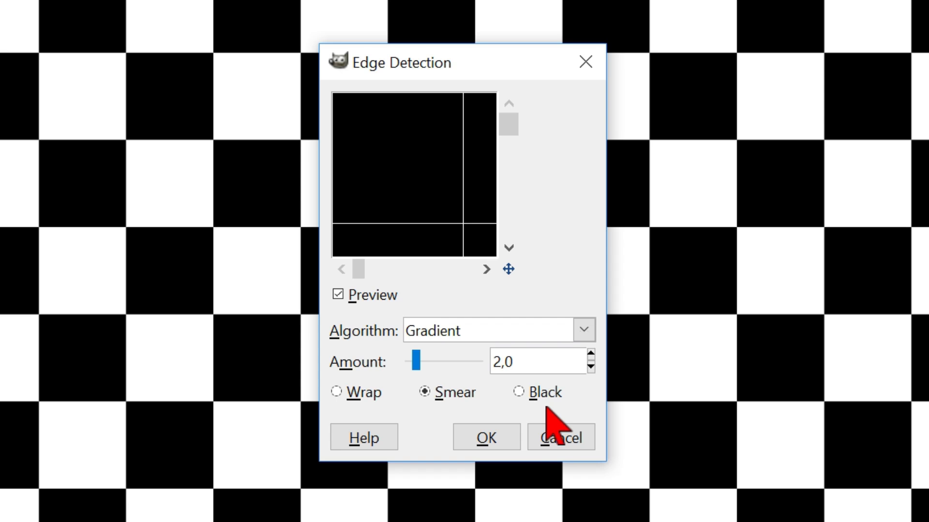
pyautogui.click(504, 430)
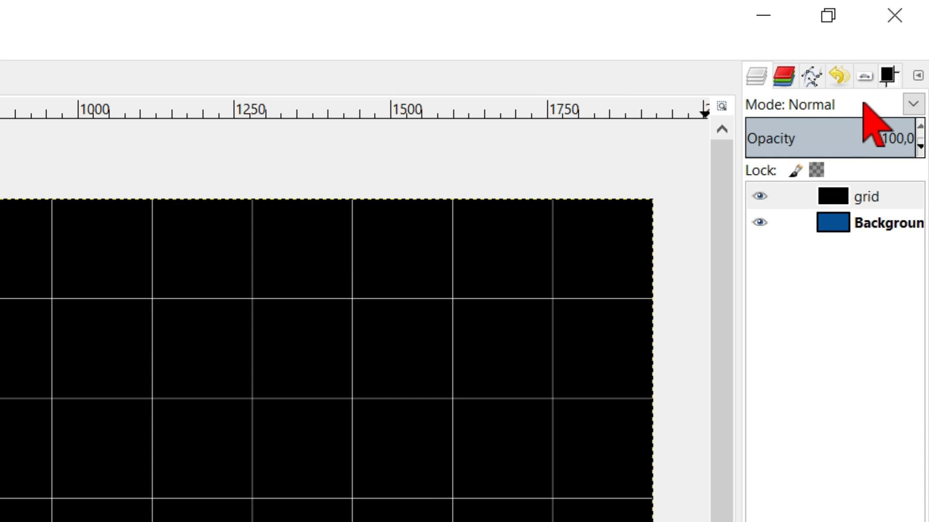
pyautogui.click(913, 105)
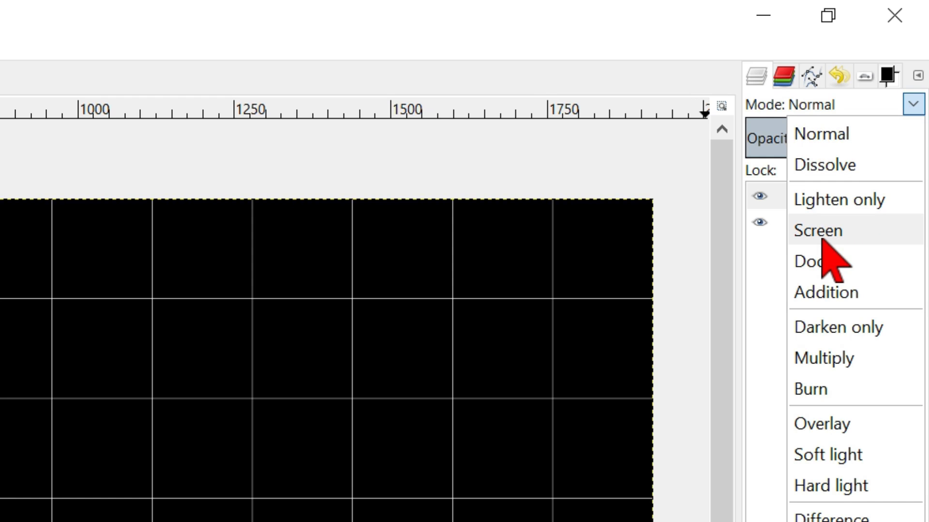
pyautogui.click(821, 237)
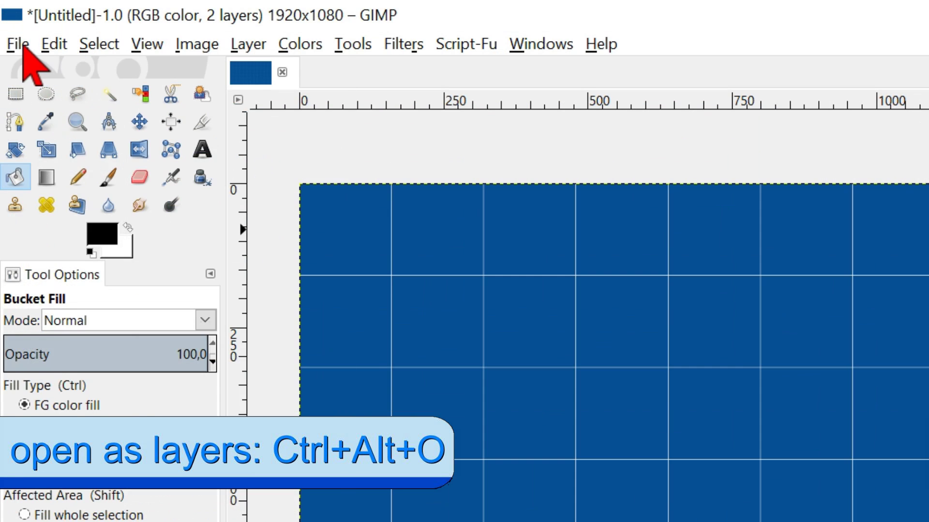
# - Open 'volkswagen kever voor blauwdruk 3e.jpg' from Royalty Free afbeeldingen as a new layer
pyautogui.click(10, 26)
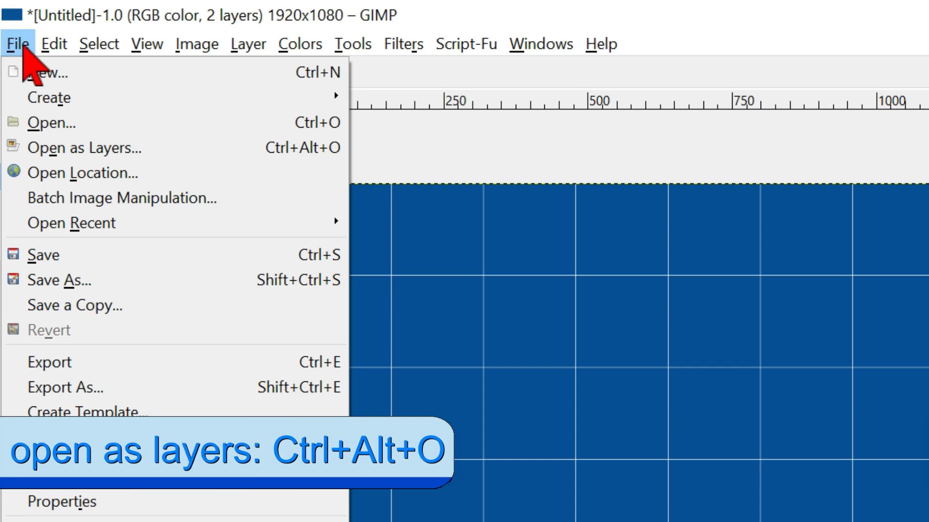
pyautogui.click(68, 146)
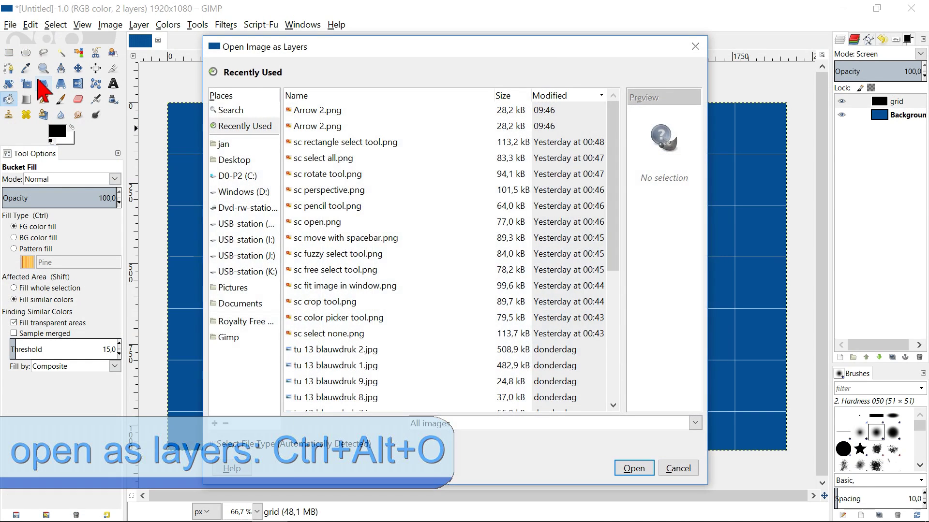
pyautogui.click(256, 339)
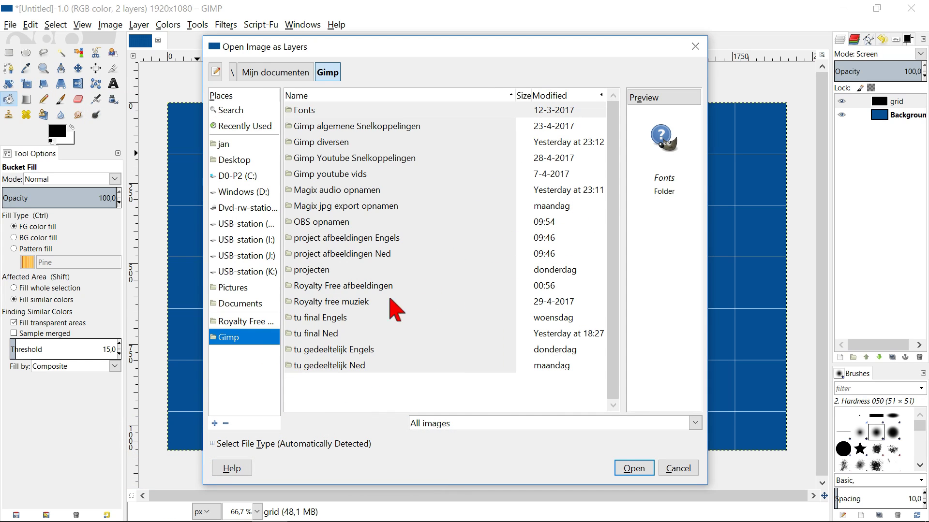
pyautogui.click(265, 323)
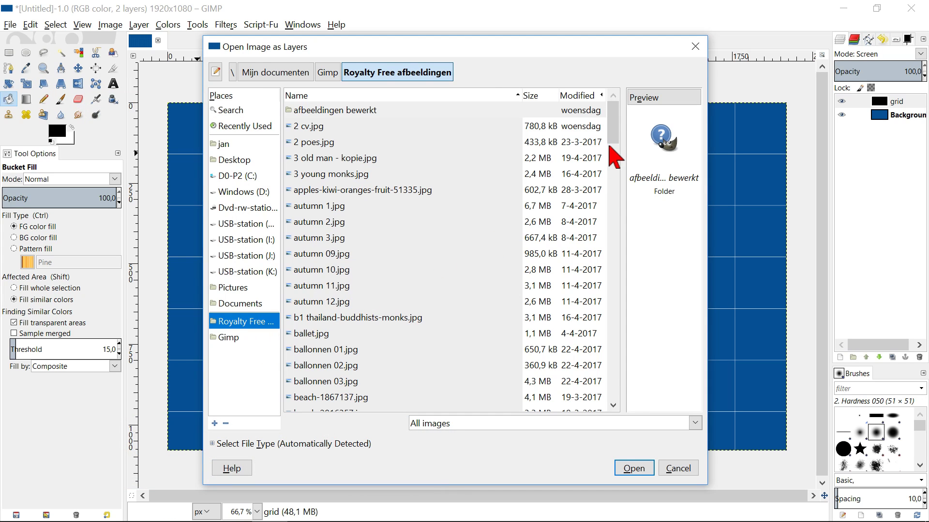
pyautogui.moveTo(609, 146); pyautogui.dragTo(617, 379)
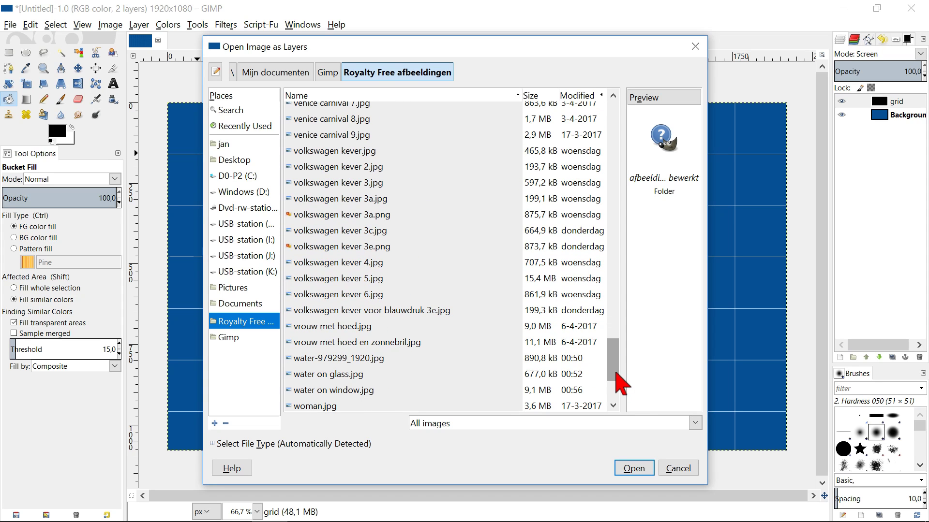
pyautogui.doubleClick(360, 311)
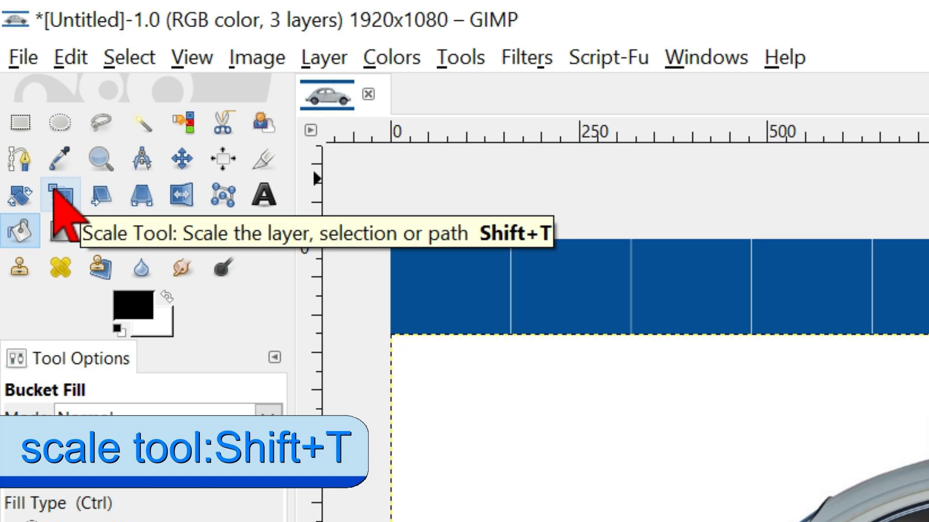
# - Scale the car layer proportionally to about 1798×774 px and nudge it left within the grid border
pyautogui.click(25, 84)
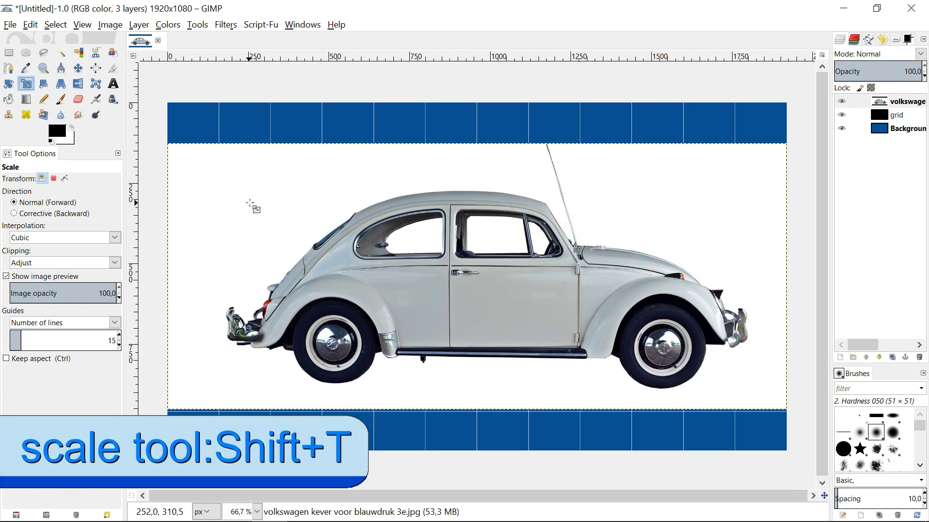
pyautogui.click(250, 203)
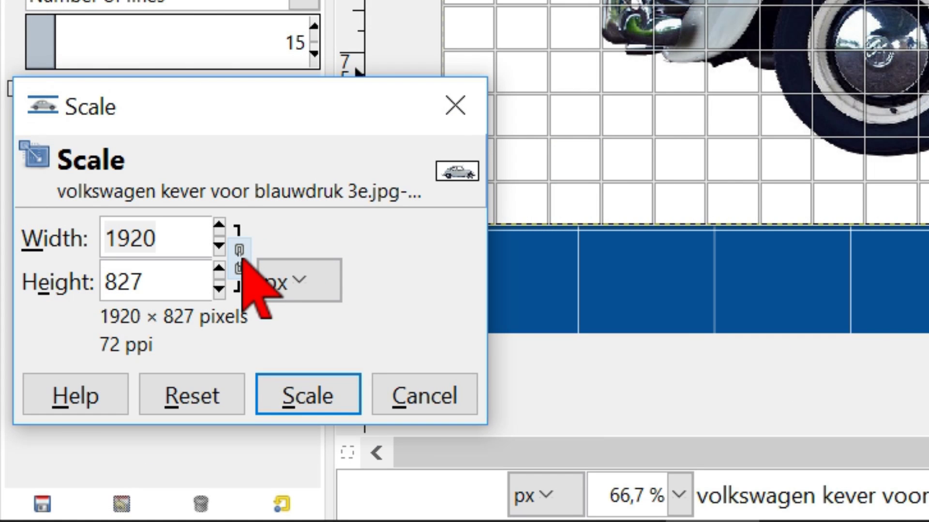
pyautogui.click(240, 259)
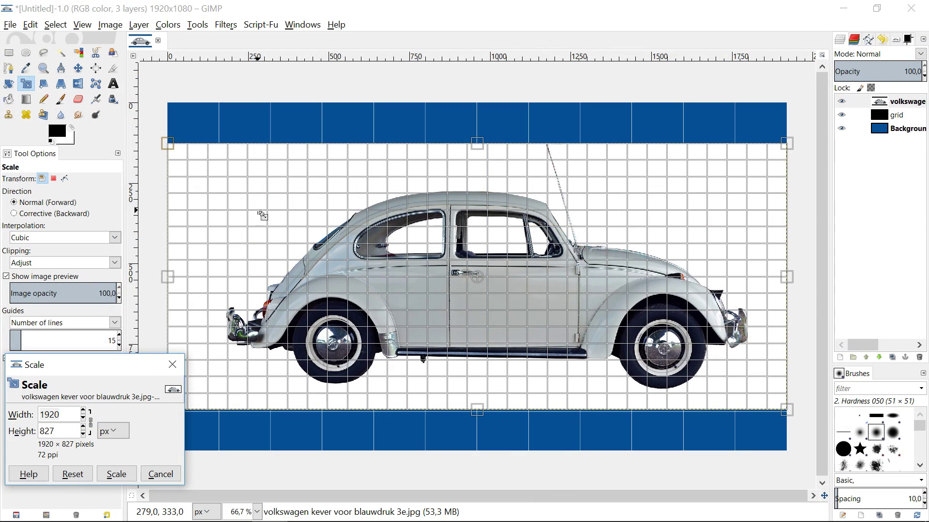
pyautogui.moveTo(261, 214)
pyautogui.mouseDown()
pyautogui.moveTo(341, 299)
pyautogui.moveTo(220, 198)
pyautogui.moveTo(262, 231)
pyautogui.mouseUp()
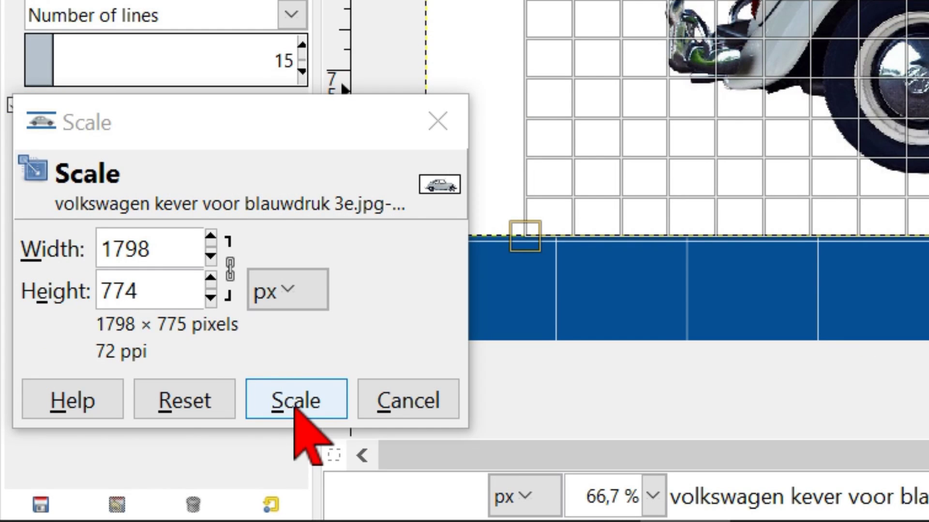
pyautogui.click(295, 401)
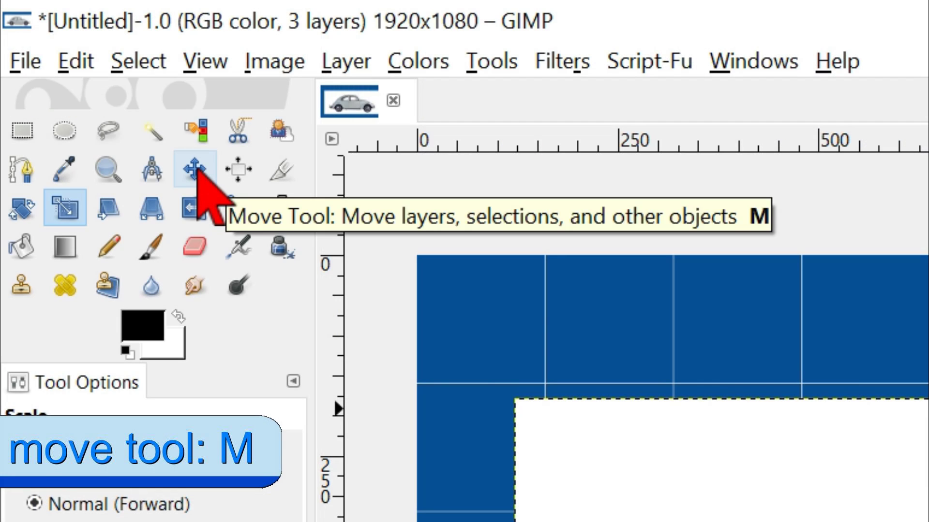
pyautogui.click(198, 169)
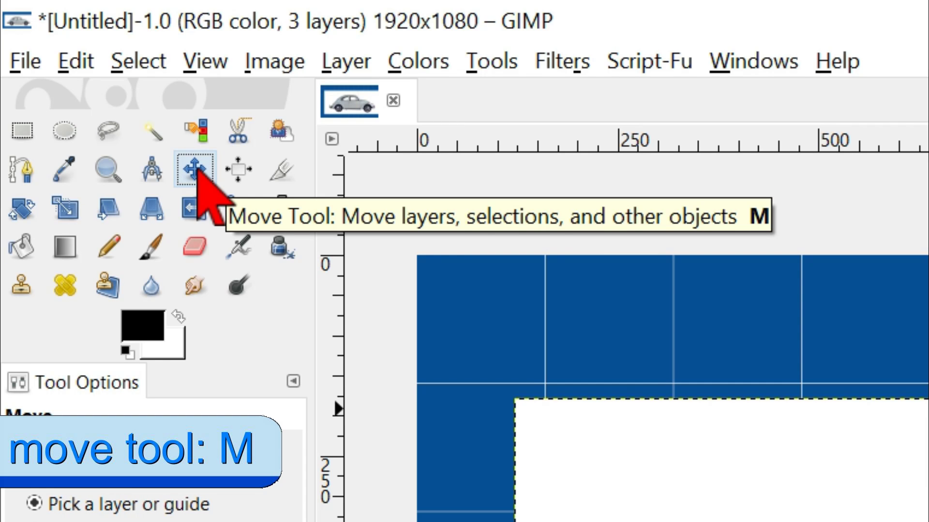
pyautogui.moveTo(316, 255); pyautogui.dragTo(298, 256)
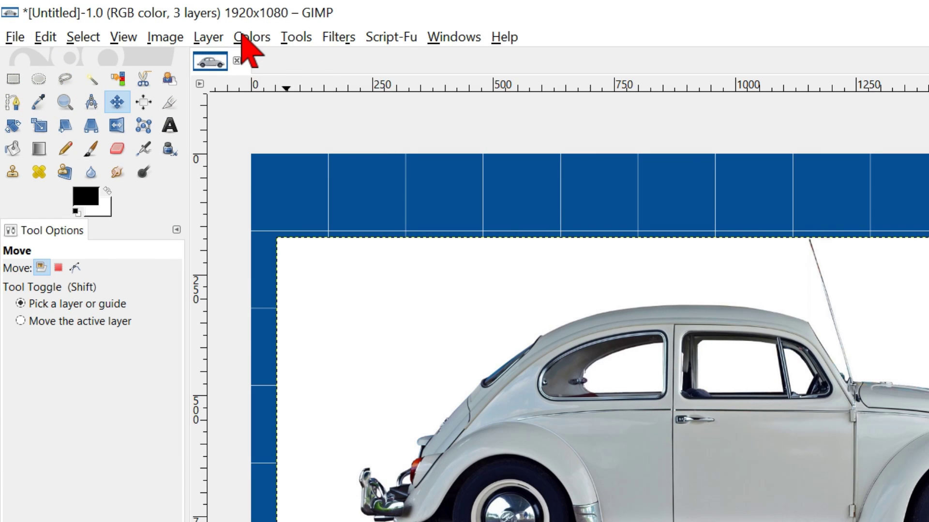
# - Desaturate the car layer to grayscale using the Lightness option
pyautogui.click(249, 39)
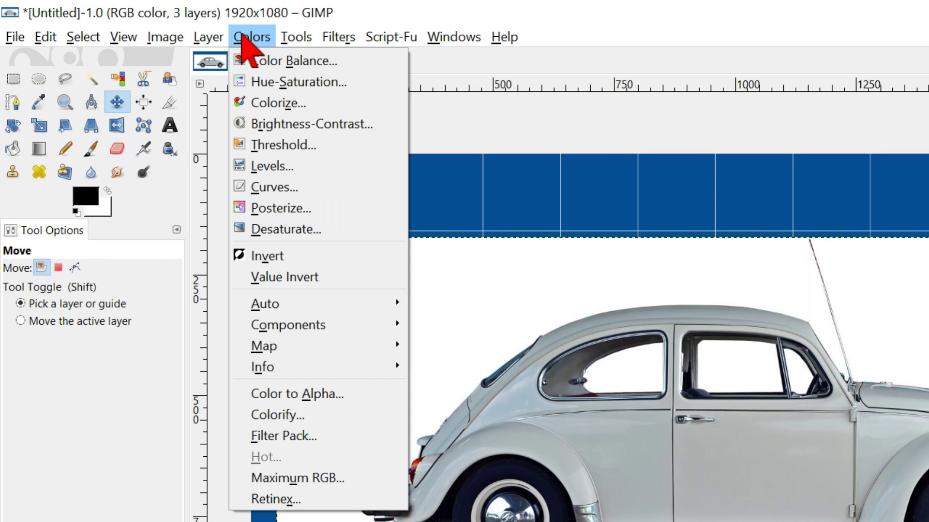
pyautogui.click(308, 230)
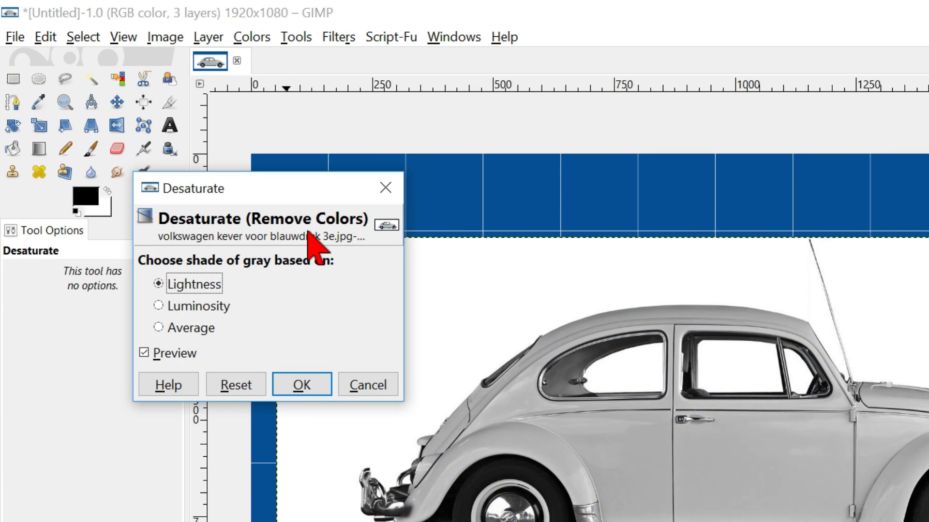
pyautogui.click(298, 382)
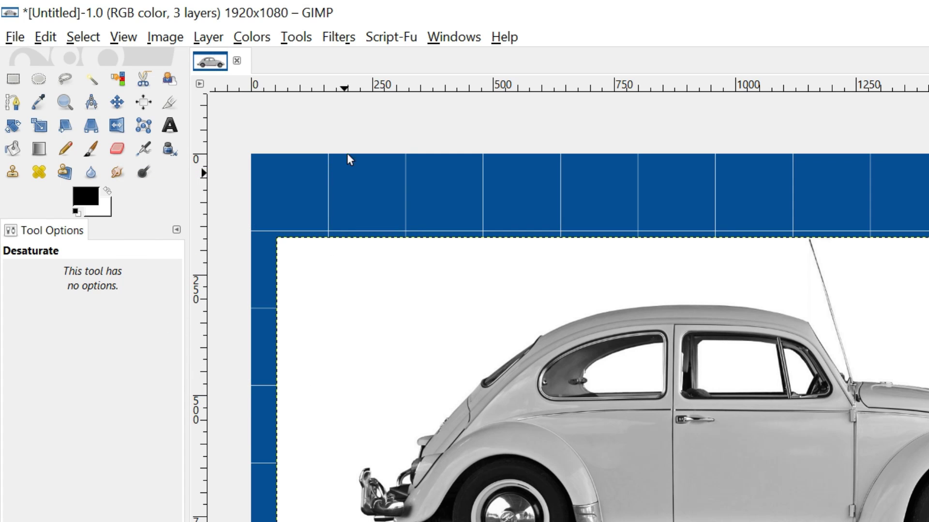
# - Apply Edge detection to the car layer and set its blend mode to Screen
pyautogui.click(338, 39)
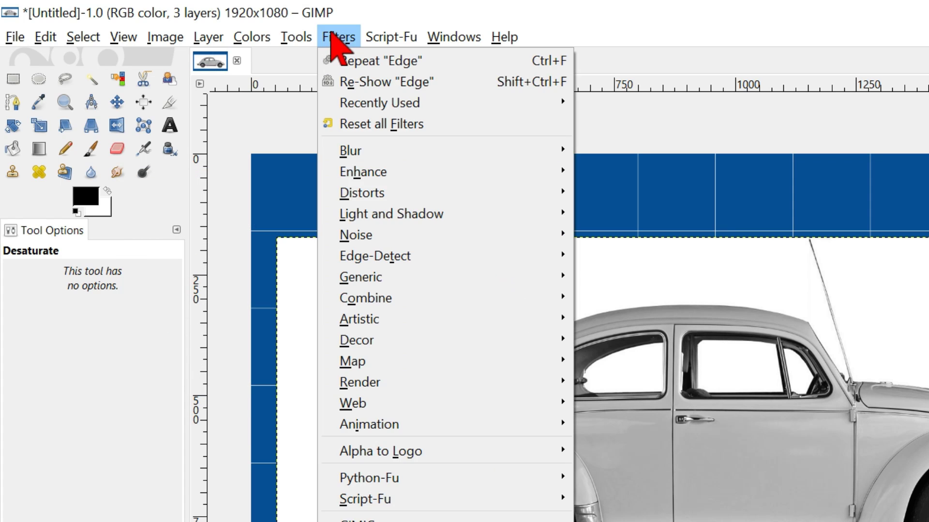
pyautogui.moveTo(560, 261)
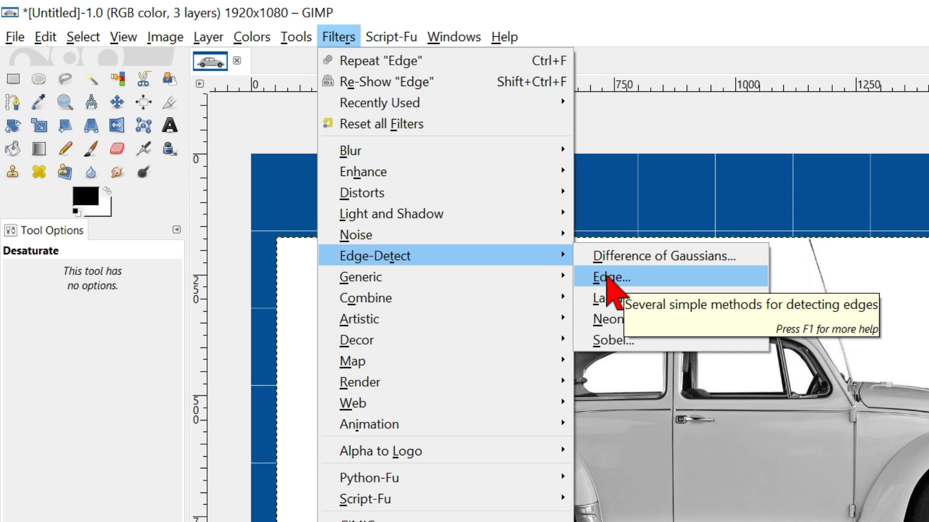
pyautogui.click(607, 278)
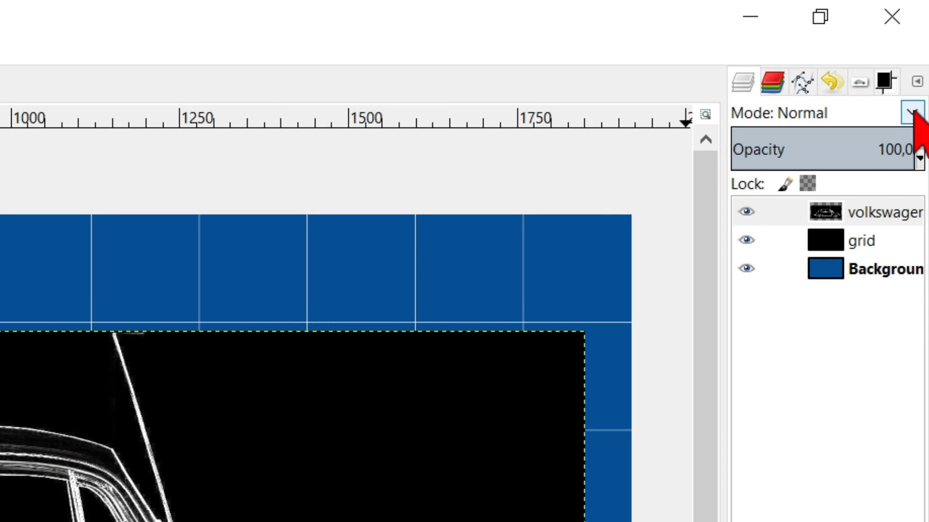
pyautogui.click(912, 113)
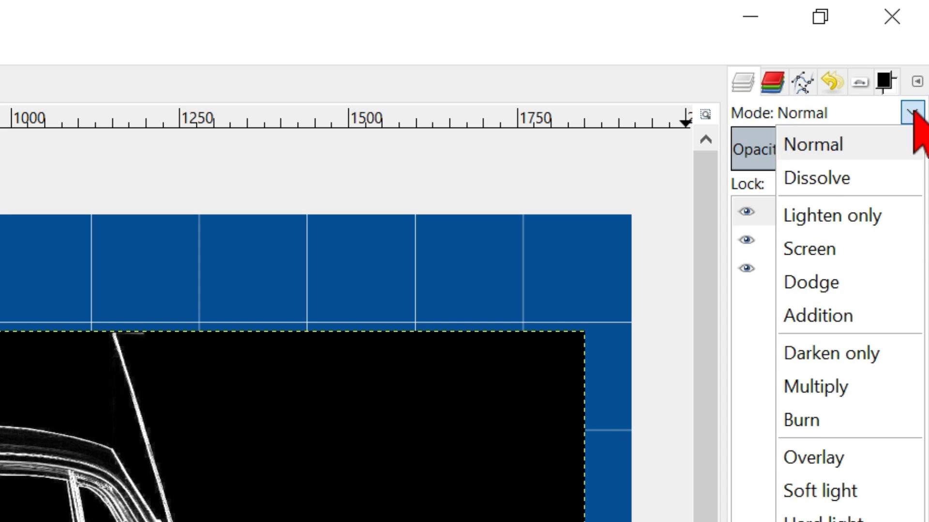
pyautogui.click(807, 249)
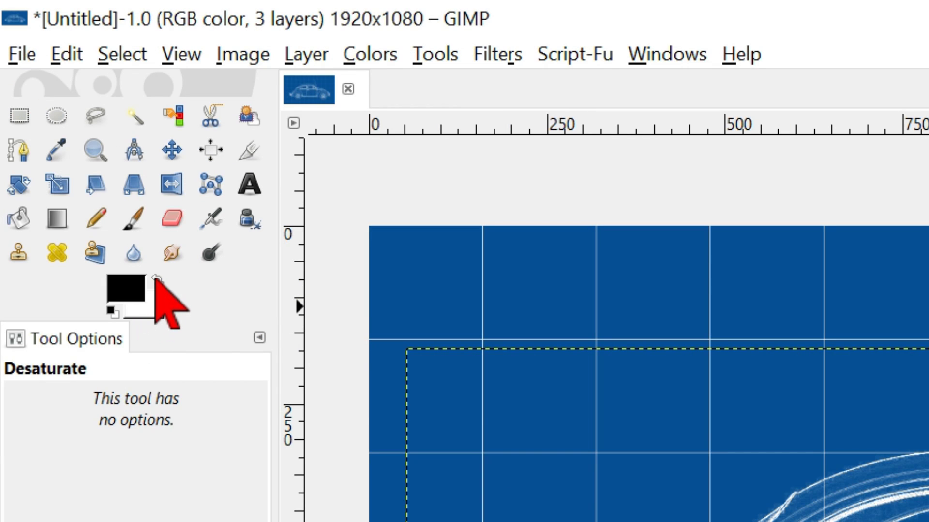
# - With white as the foreground, add two-line 40 px text 'VW beetle' / '1938-1978' above the car
pyautogui.click(156, 279)
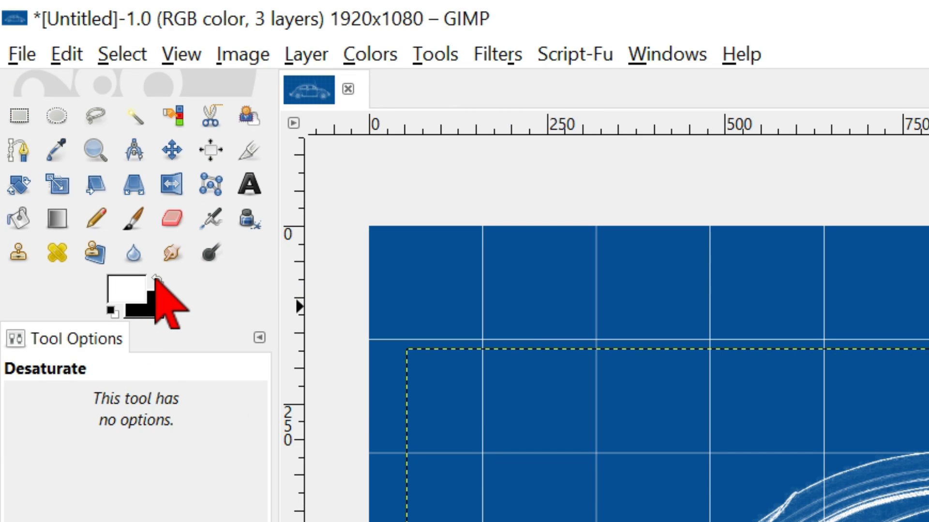
pyautogui.press('m')
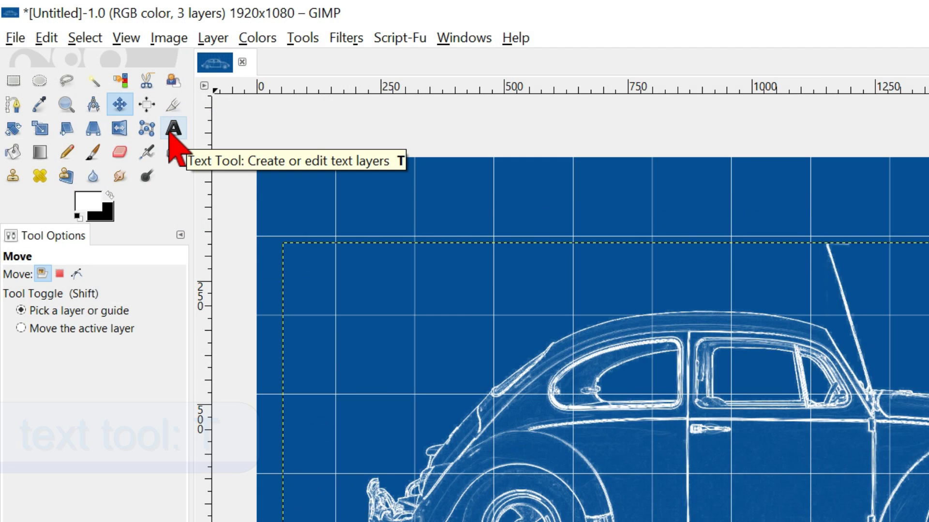
pyautogui.click(173, 128)
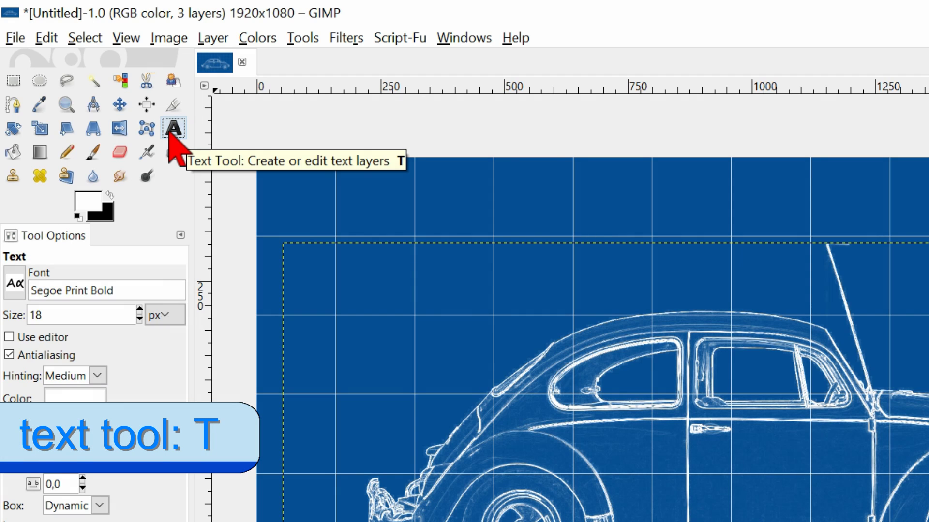
pyautogui.doubleClick(35, 315)
pyautogui.write('40')
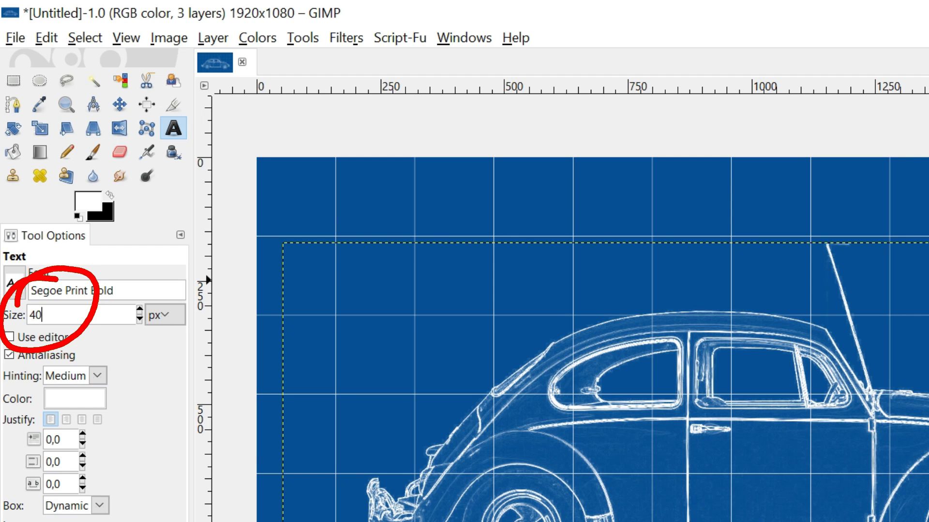
pyautogui.click(333, 249)
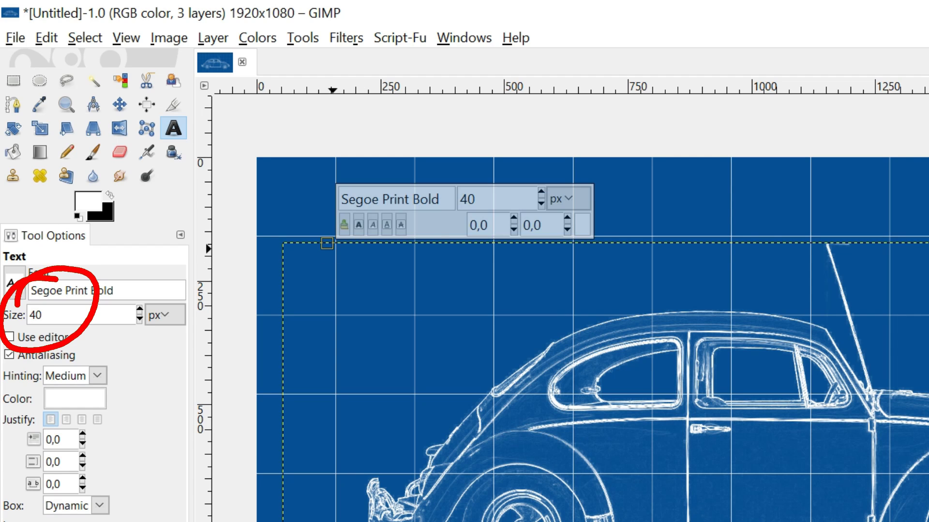
pyautogui.write('VW beetle')
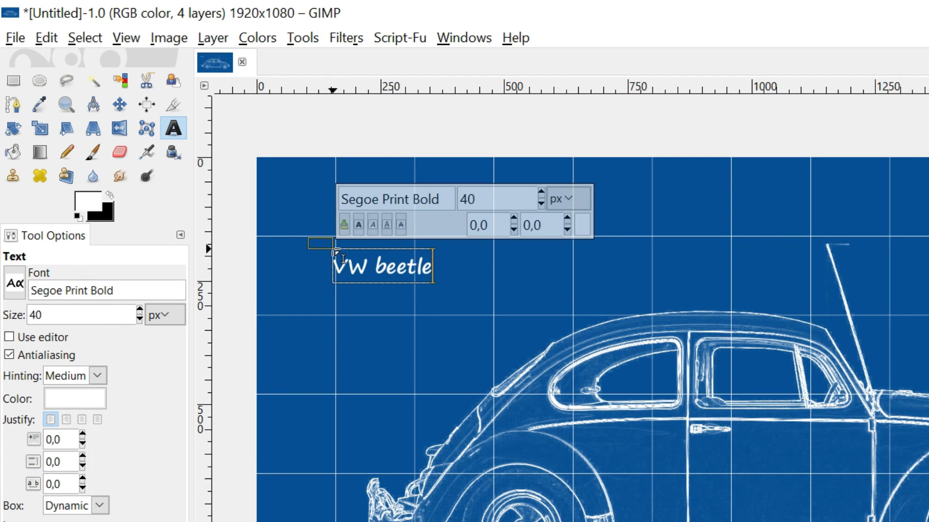
pyautogui.press('Return')
pyautogui.write('1938-')
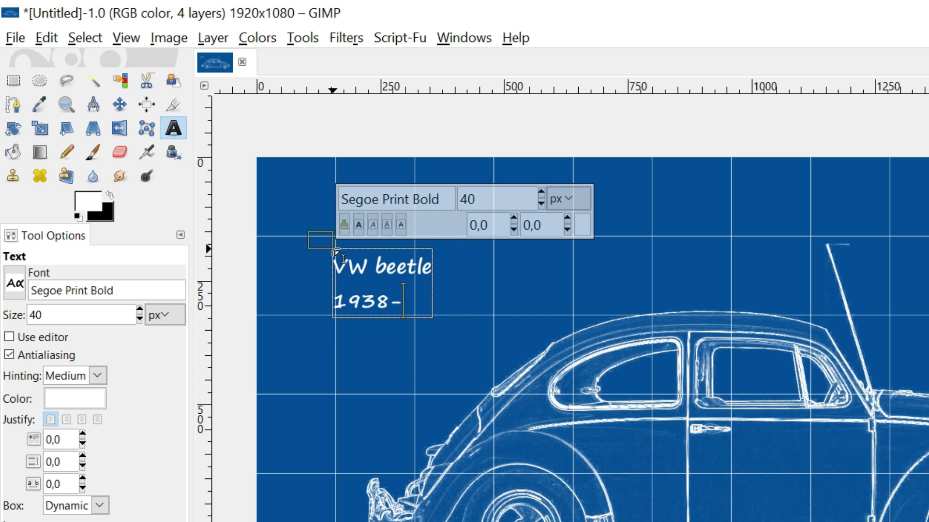
pyautogui.write('1978')
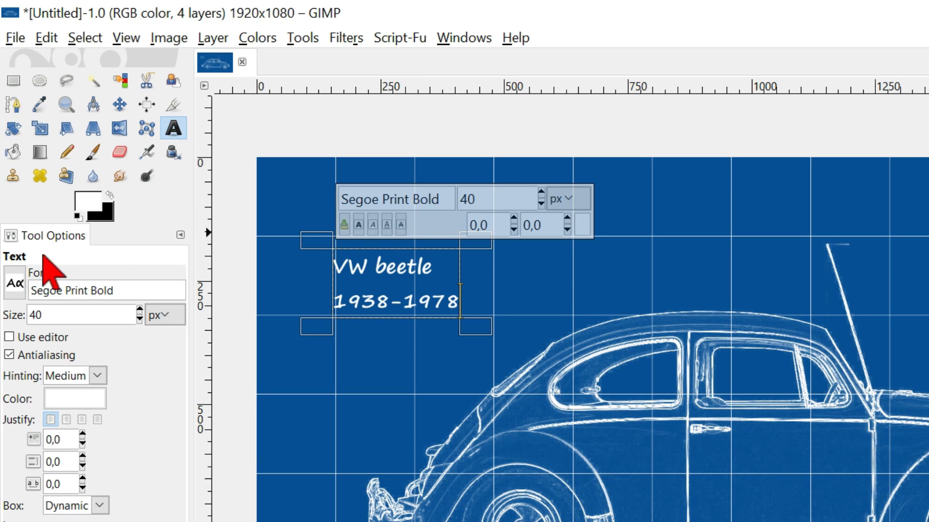
# - Browse the font list in Tool Options and settle on Segoe Script Bold
pyautogui.scroll(-1, 9, 286)
pyautogui.scroll(-1, 15, 305)
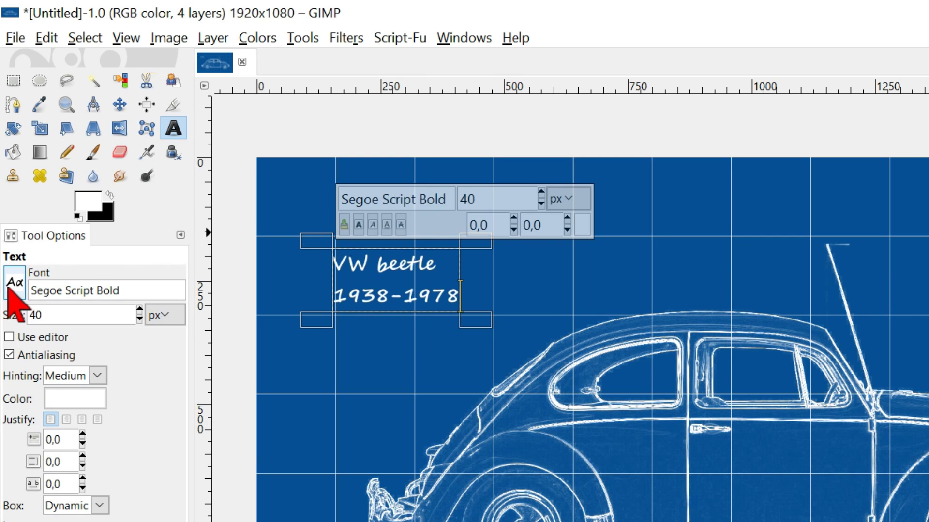
pyautogui.scroll(-2, 9, 289)
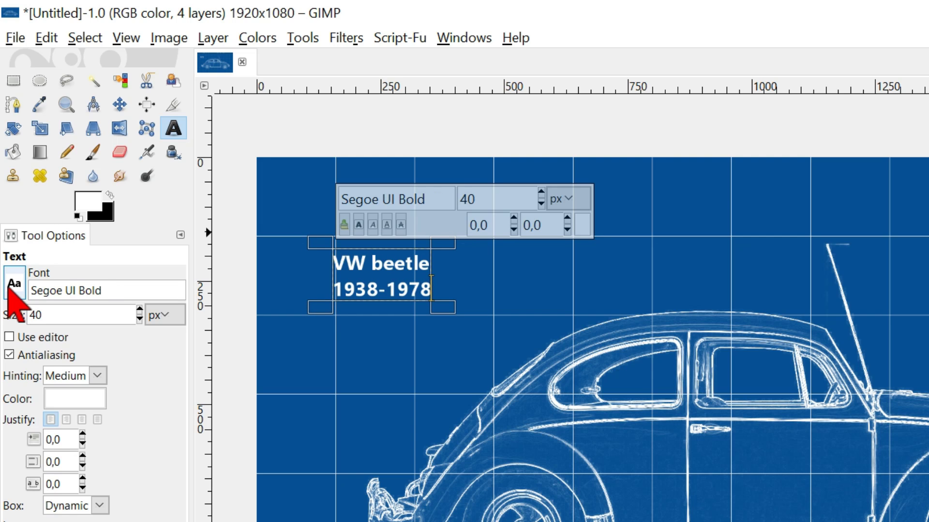
pyautogui.scroll(-1, 14, 305)
pyautogui.scroll(2, 10, 290)
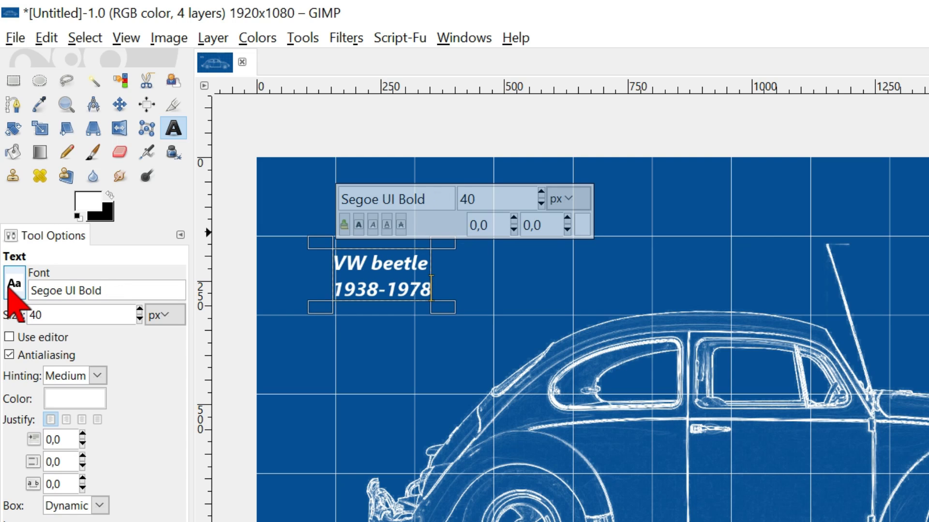
pyautogui.scroll(1, 8, 290)
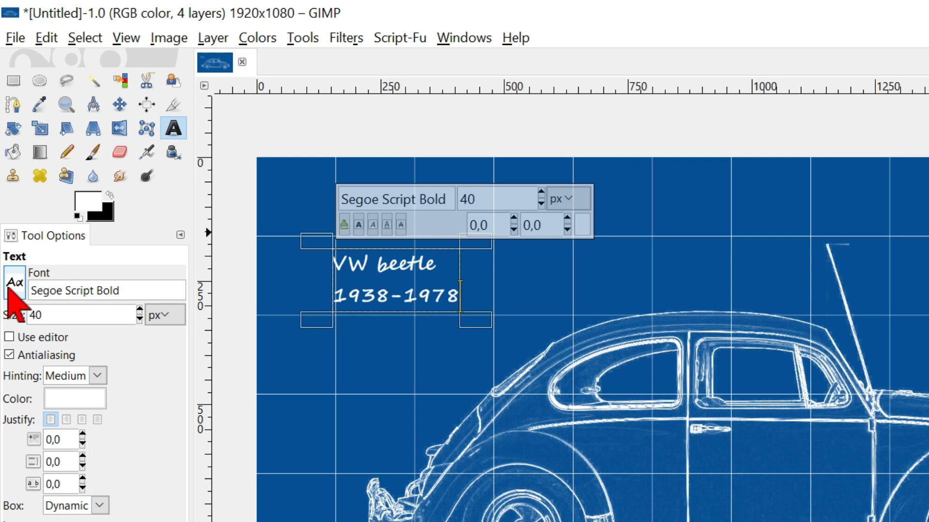
pyautogui.scroll(1, 14, 304)
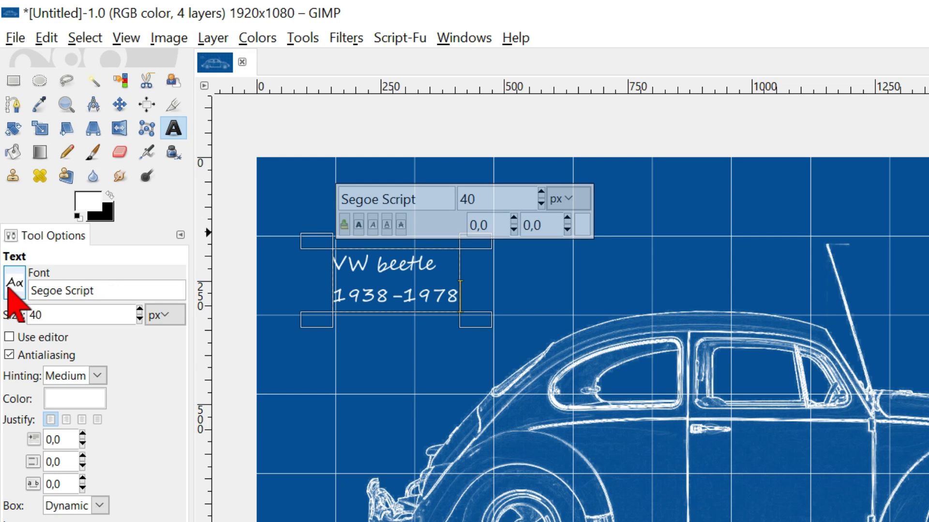
pyautogui.scroll(-1, 15, 305)
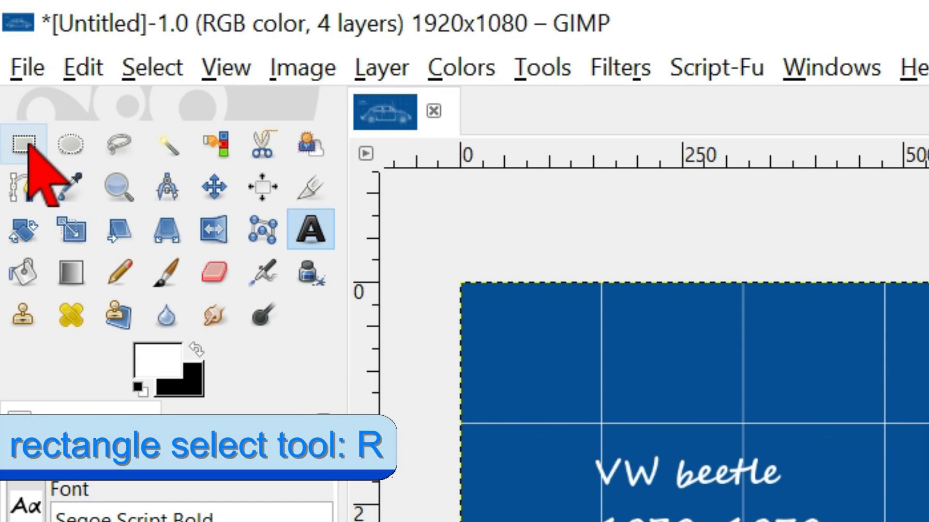
# - Stroke a 6 px white rectangle around the 'VW beetle 1938-1978' label, then deselect
pyautogui.click(15, 80)
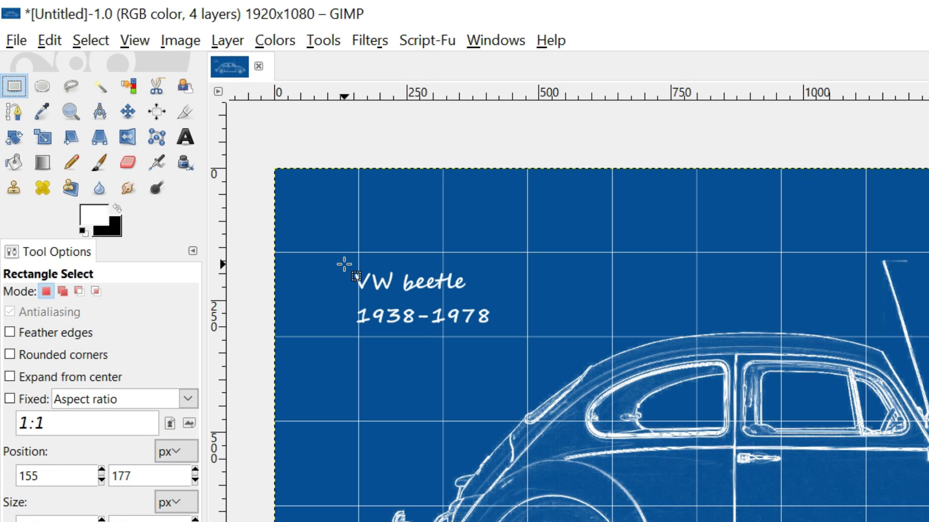
pyautogui.moveTo(345, 262); pyautogui.dragTo(497, 337)
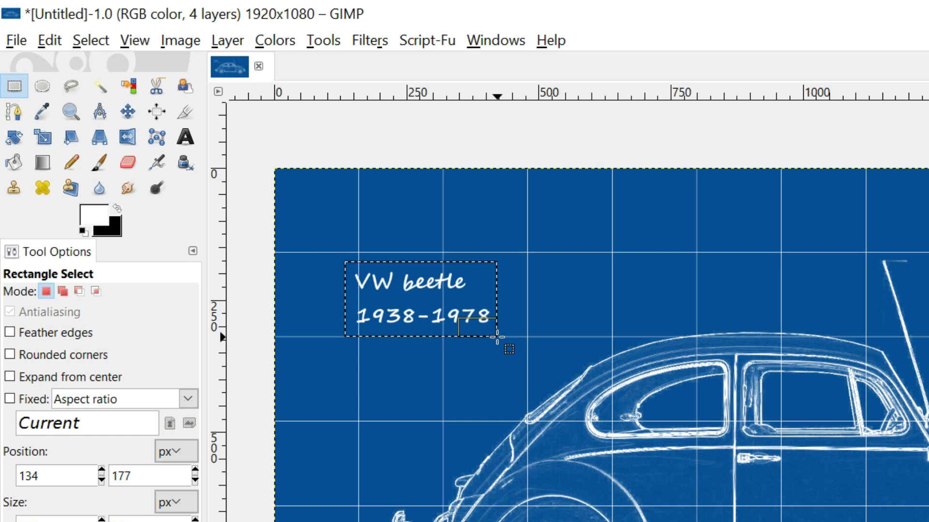
pyautogui.click(48, 40)
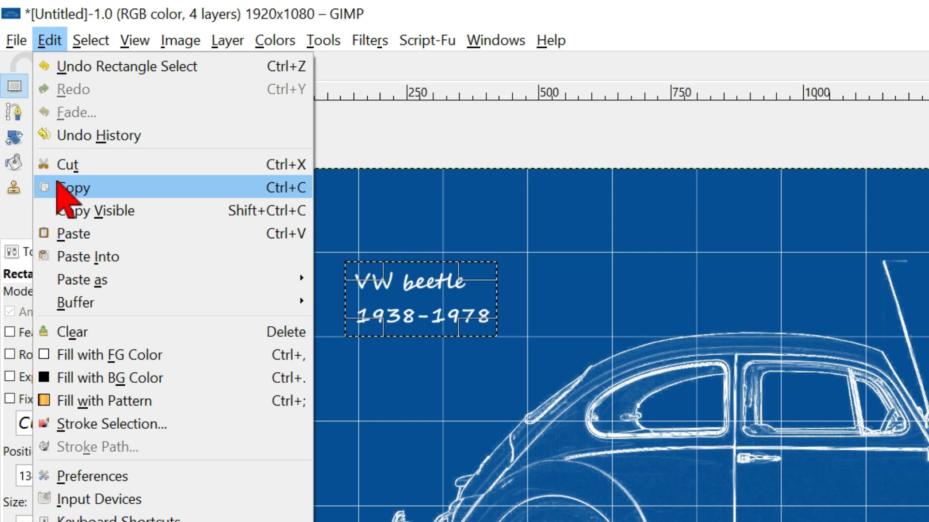
pyautogui.click(91, 424)
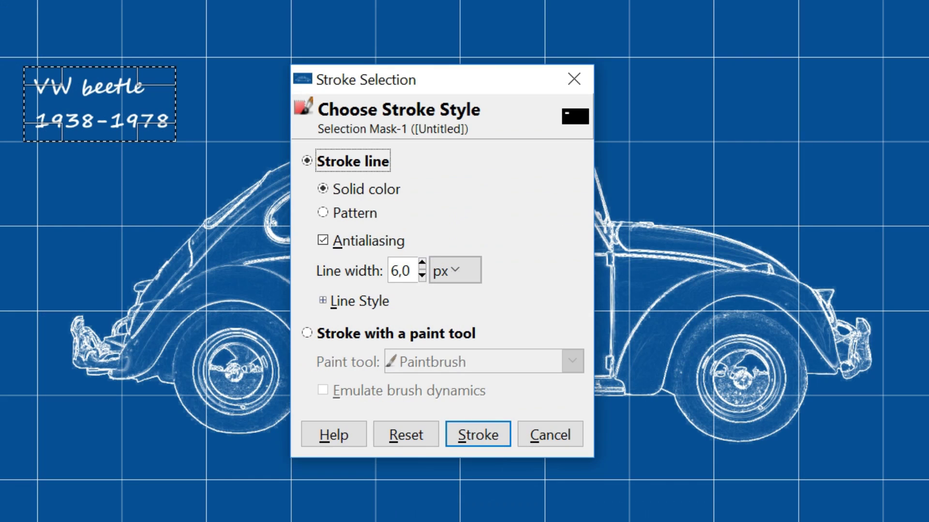
pyautogui.click(478, 435)
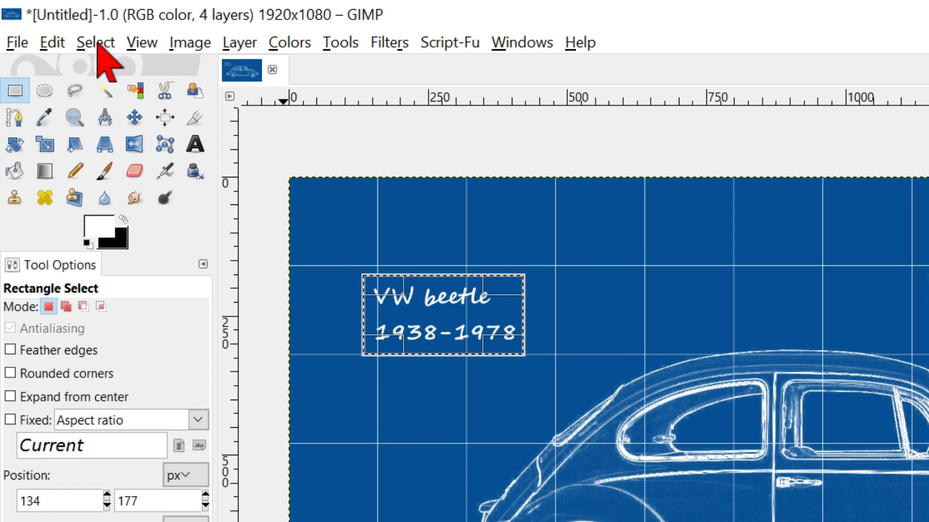
pyautogui.click(99, 43)
pyautogui.click(144, 92)
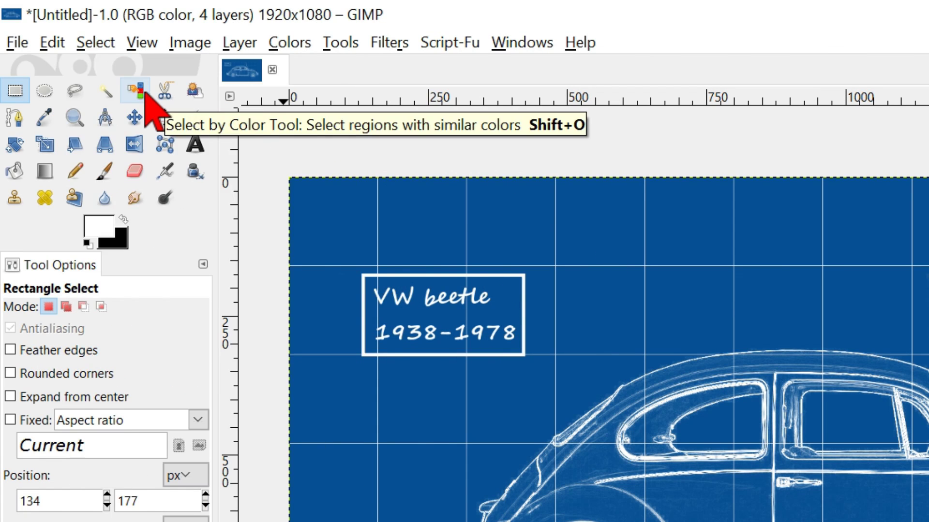
pyautogui.click(16, 42)
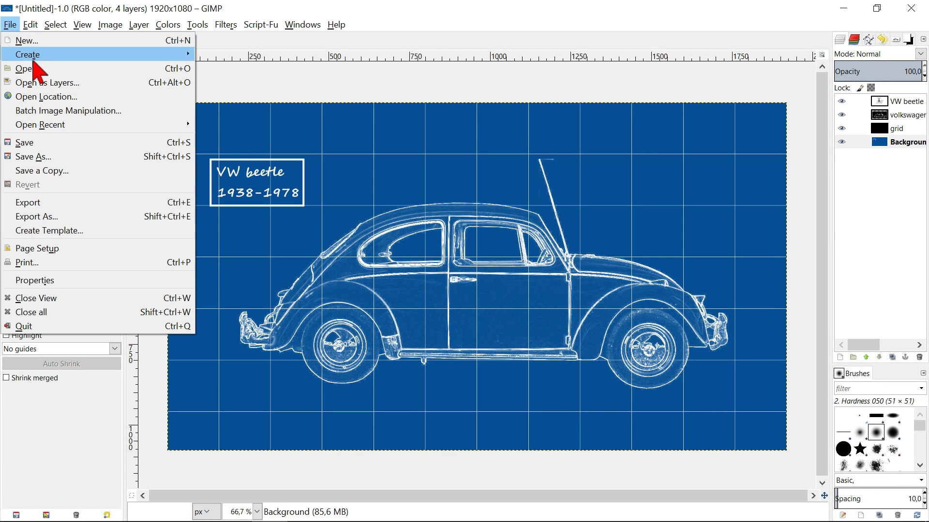
# - Open 'papier texture voor blauwdruk.jpg' as a new layer above the blueprint
pyautogui.click(73, 83)
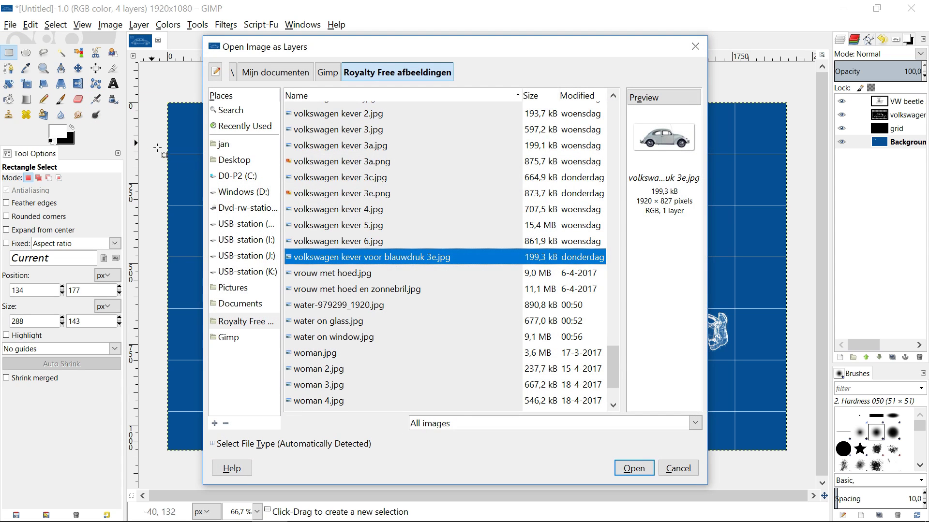
pyautogui.scroll(10, 493, 305)
pyautogui.scroll(5, 491, 299)
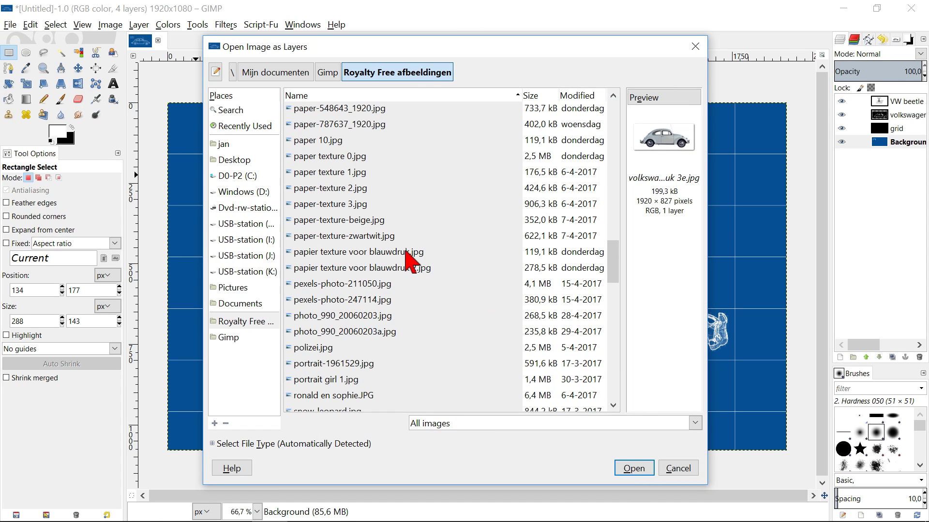
pyautogui.doubleClick(405, 251)
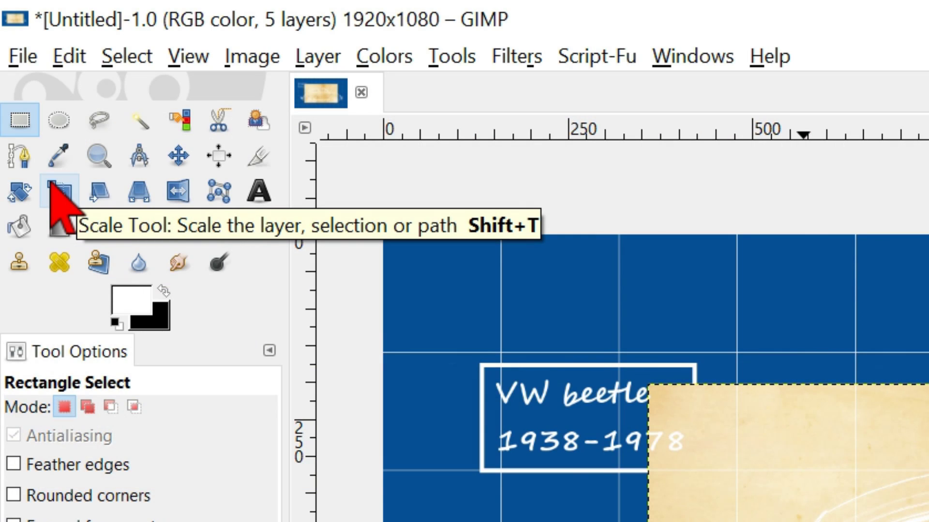
# - Scale the paper texture layer to 2045×1150 px and switch its mode to Overlay
pyautogui.click(54, 190)
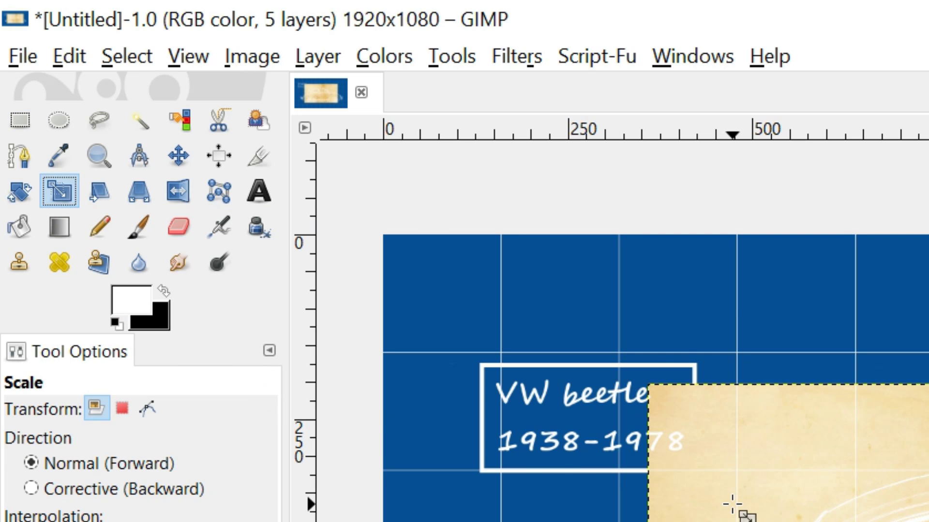
pyautogui.click(736, 503)
pyautogui.moveTo(324, 210); pyautogui.dragTo(211, 131)
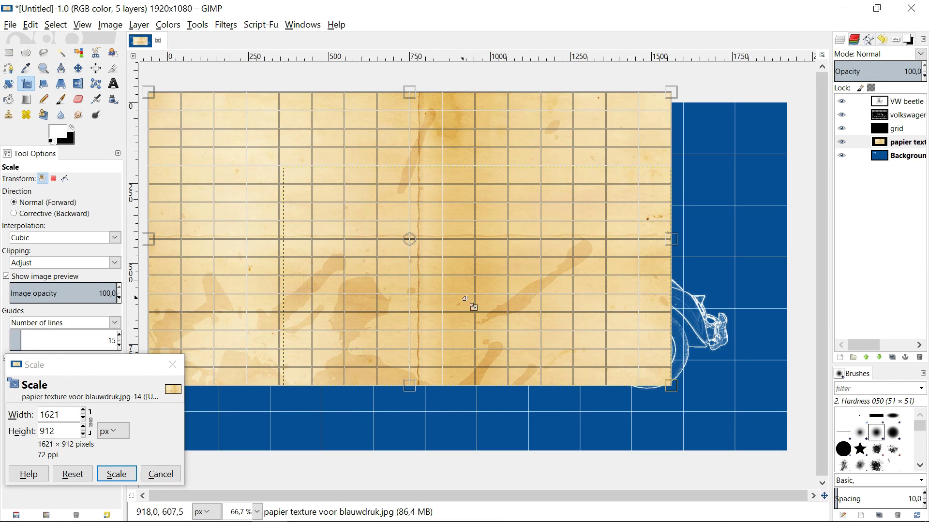
pyautogui.moveTo(463, 297); pyautogui.dragTo(753, 435)
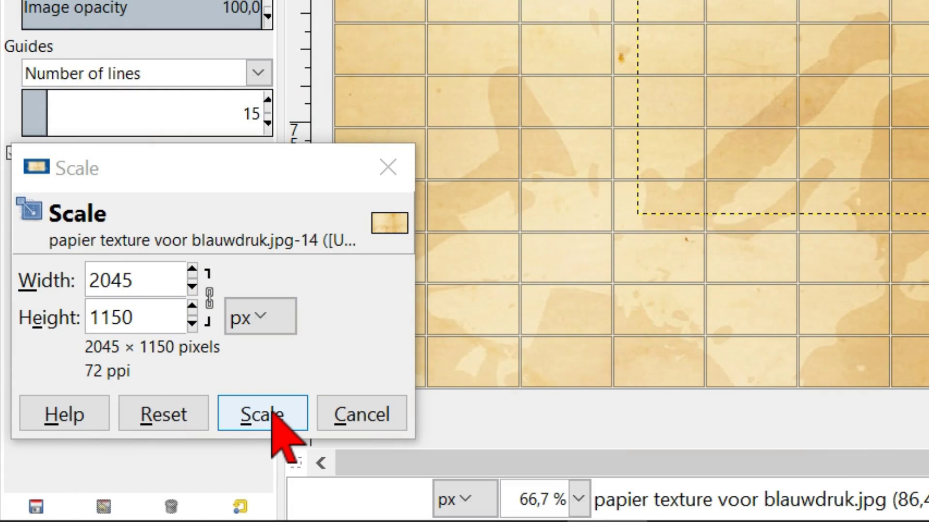
pyautogui.click(270, 413)
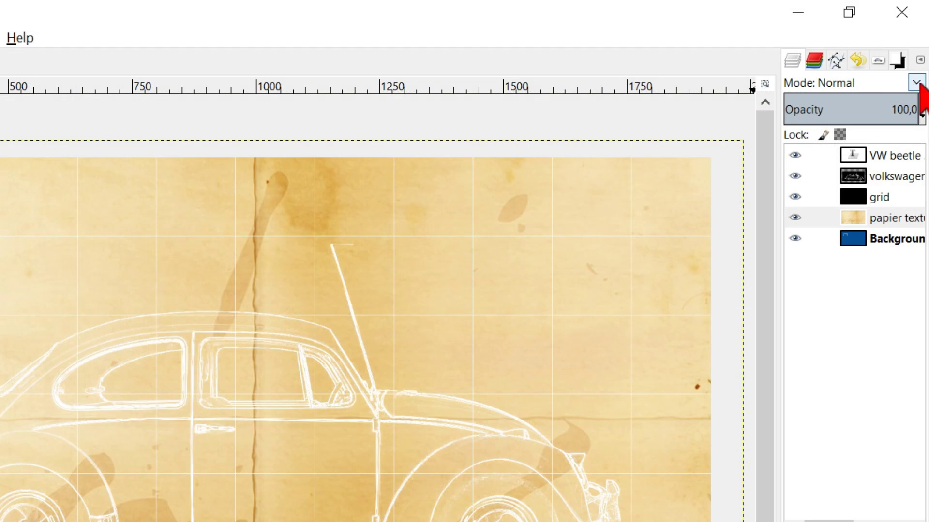
pyautogui.click(922, 54)
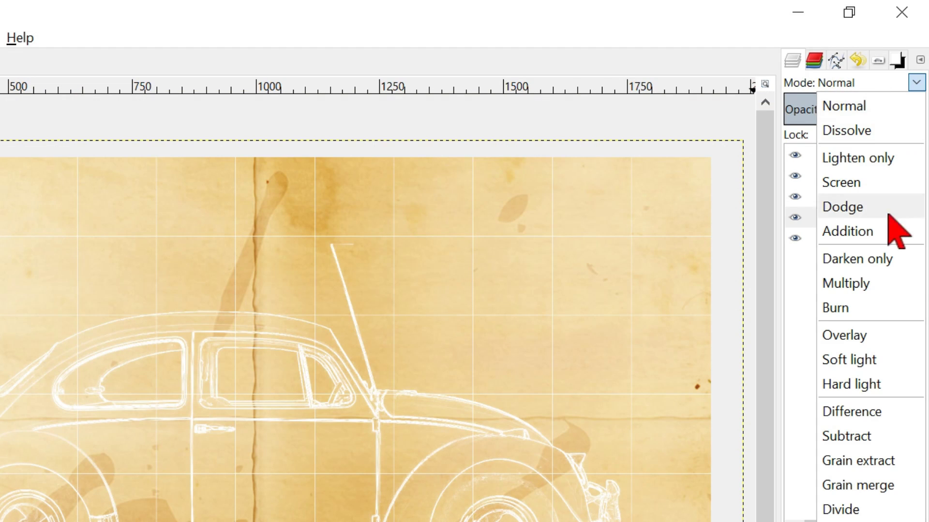
pyautogui.click(844, 336)
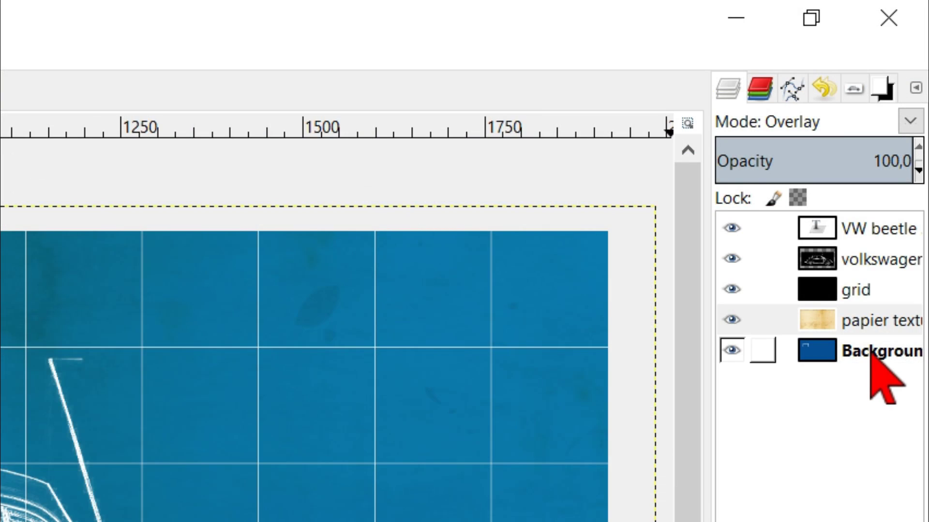
# - Set the Background layer's Brightness to -60 in Brightness-Contrast
pyautogui.click(902, 157)
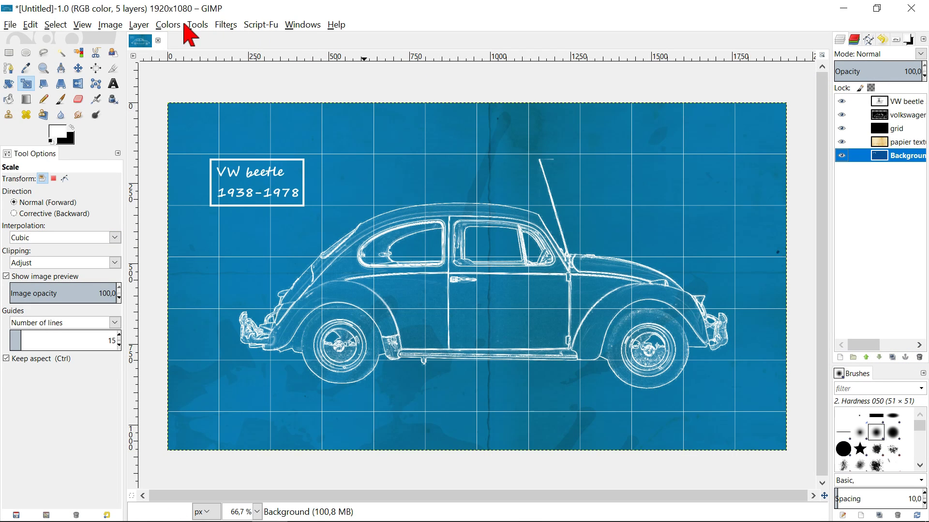
pyautogui.click(167, 25)
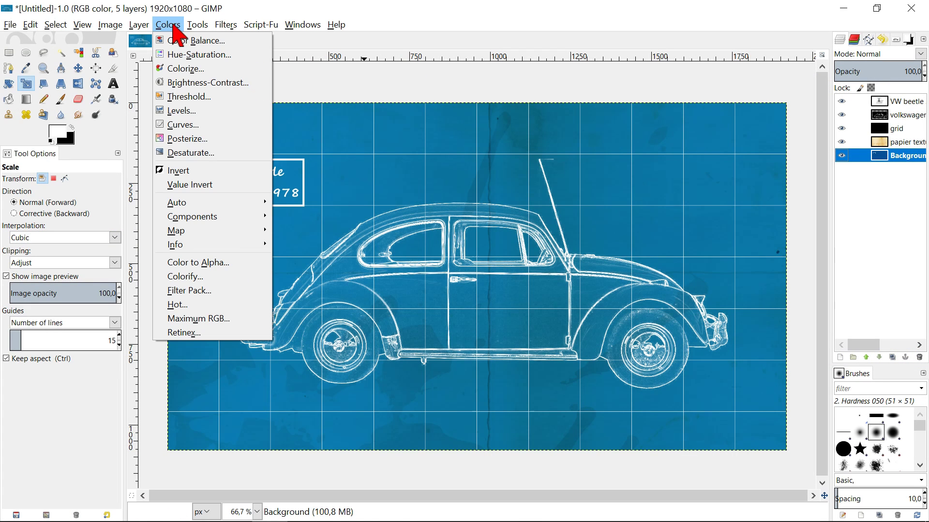
pyautogui.click(213, 82)
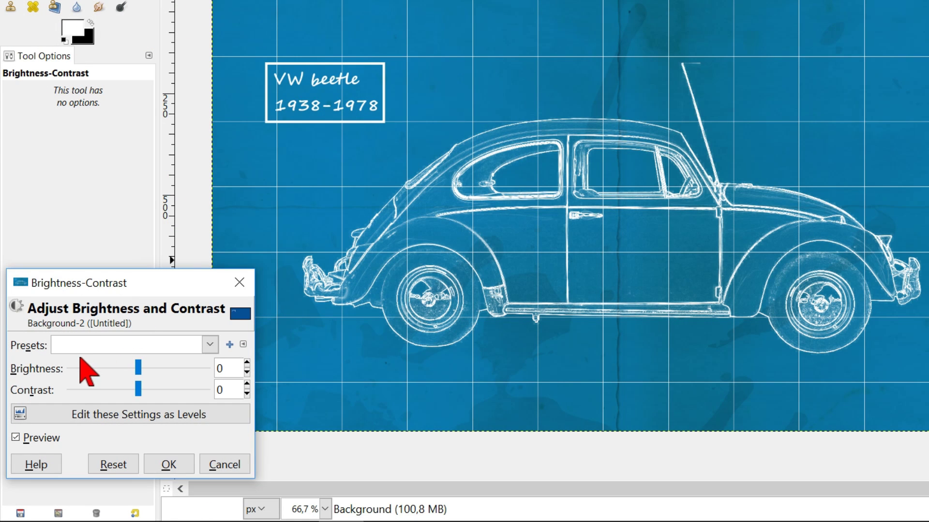
pyautogui.scroll(-6, 83, 366)
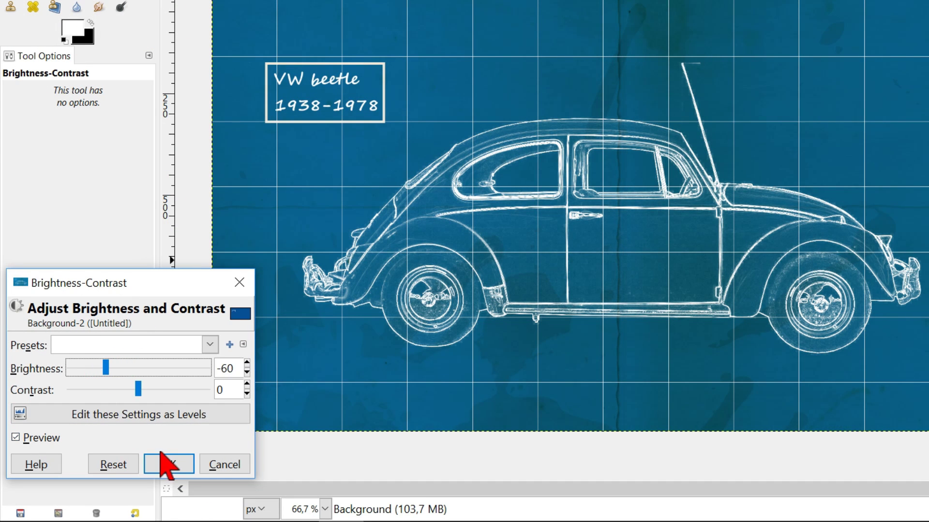
pyautogui.click(168, 465)
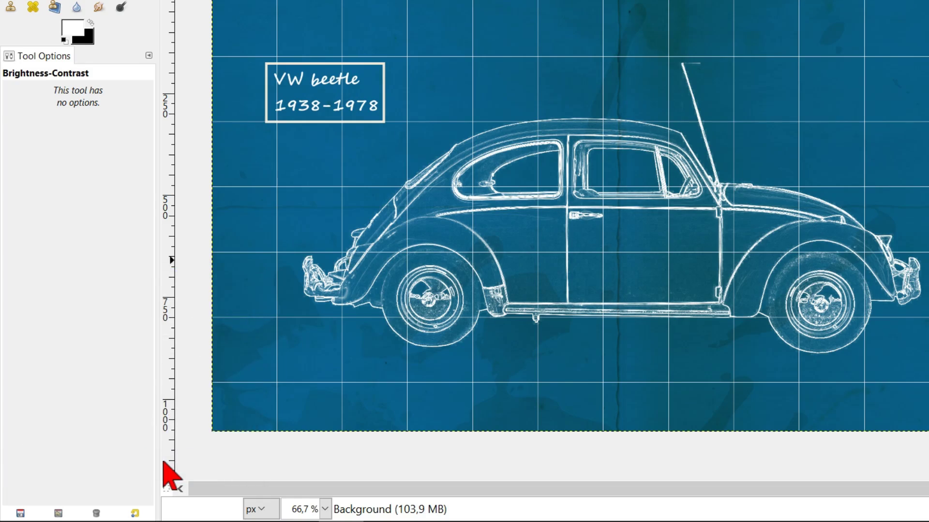